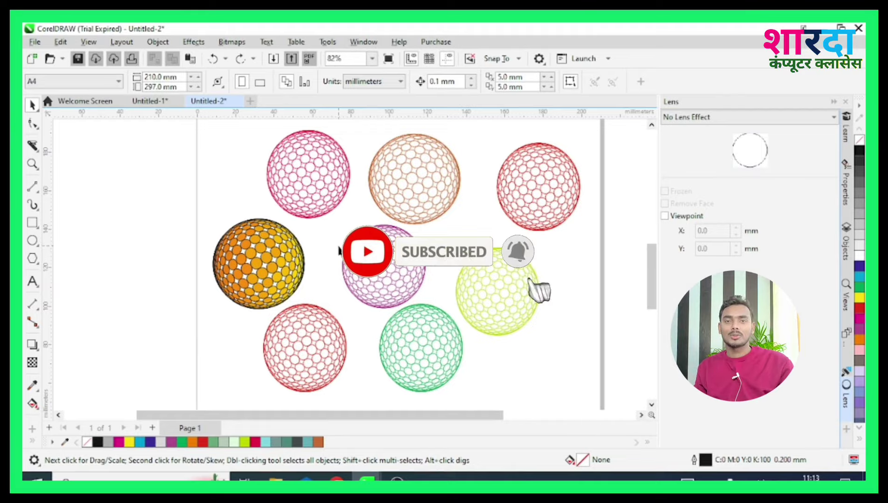
# Step: Create a new blank A4 (210 × 297 mm) document, Untitled-3, and zoom in on the page
pyautogui.hotkey('ctrl', 'n')
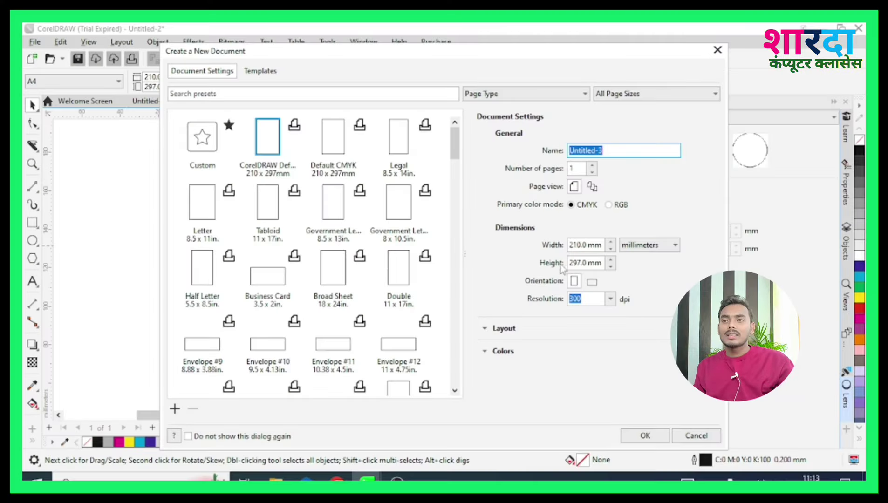
pyautogui.click(645, 436)
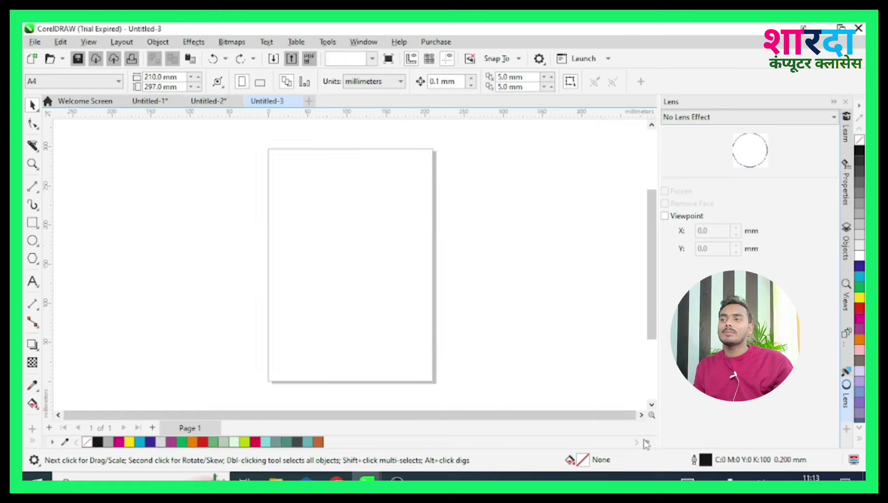
pyautogui.scroll(2, 363, 276)
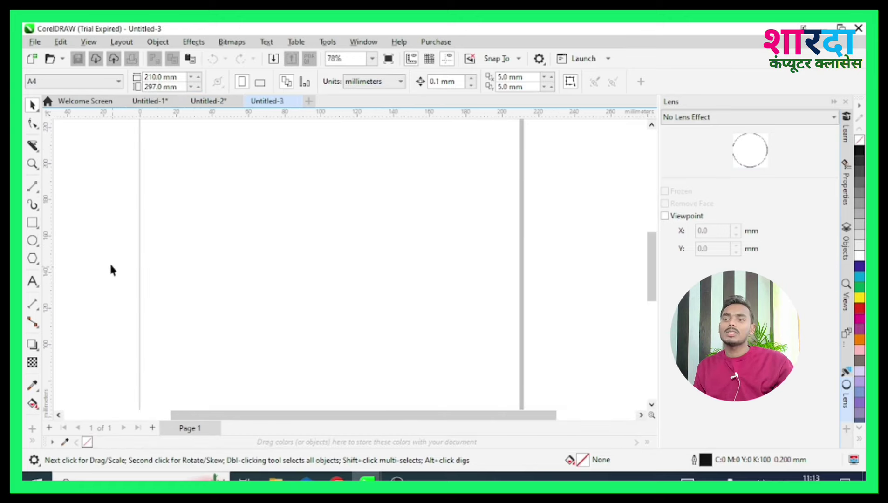
# Step: Draw a roughly 122 × 118 mm rectangle near the page centre and fill it solid black
pyautogui.click(32, 223)
pyautogui.moveTo(225, 159); pyautogui.dragTo(447, 373)
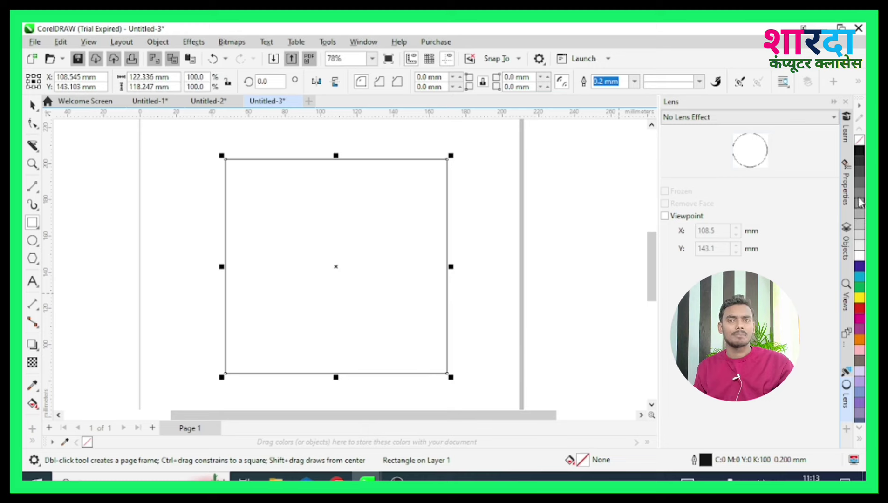
pyautogui.click(859, 152)
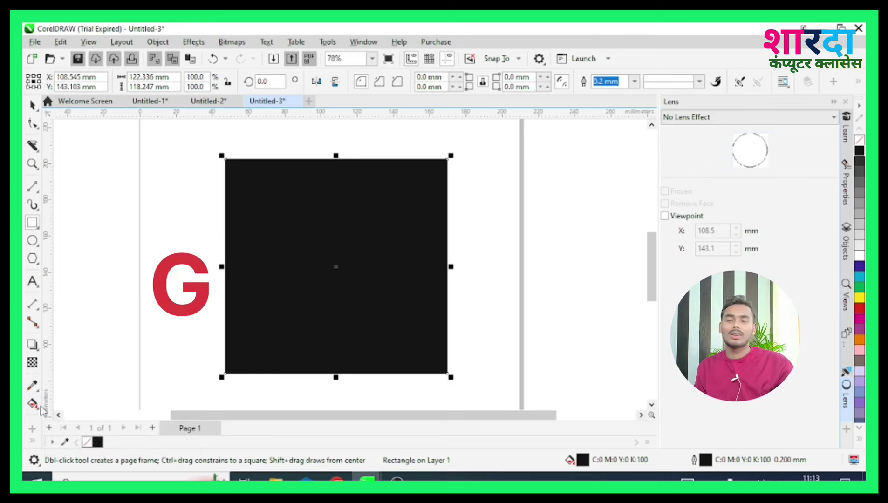
pyautogui.click(39, 408)
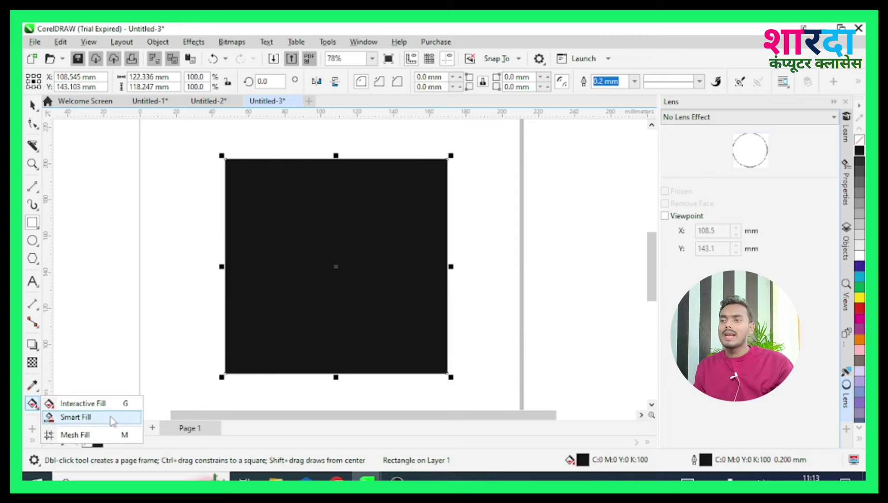
# Step: Drag a diagonal fountain fill across the rectangle and set a gradient node's transparency to 21
pyautogui.click(75, 403)
pyautogui.moveTo(371, 198); pyautogui.dragTo(300, 323)
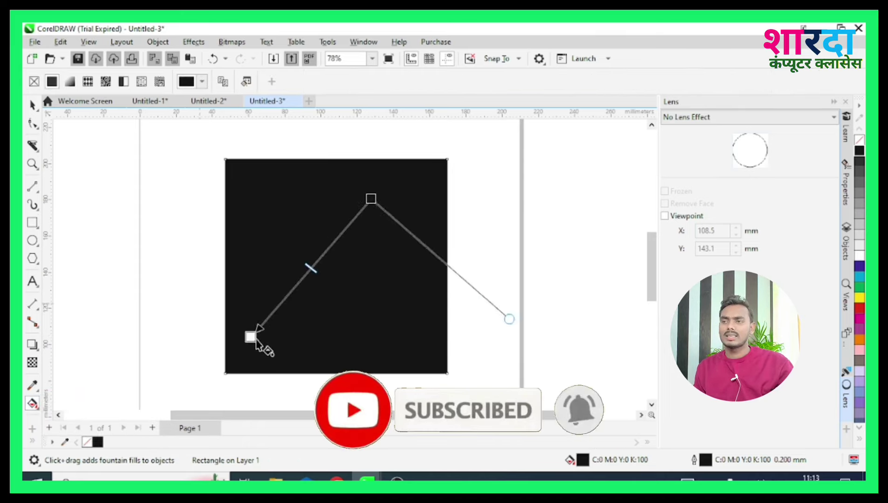
pyautogui.moveTo(300, 323); pyautogui.dragTo(249, 329)
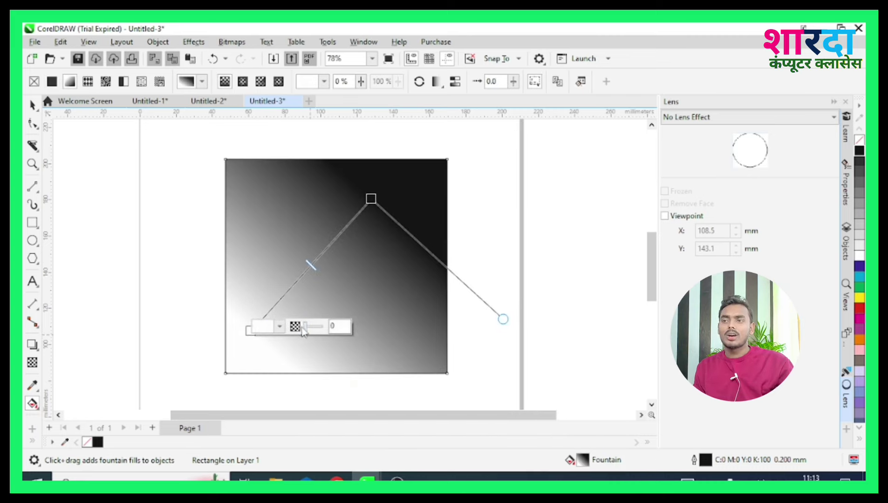
pyautogui.click(305, 327)
pyautogui.write('21')
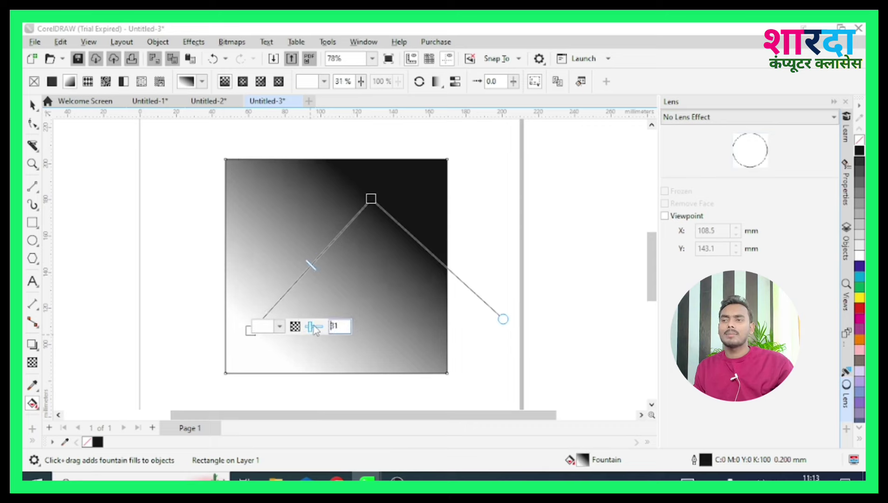
# Step: Make the gradient's light end red (C0 M98 Y100 K3) and reposition the handles so red sits bottom right
pyautogui.click(280, 326)
pyautogui.click(330, 190)
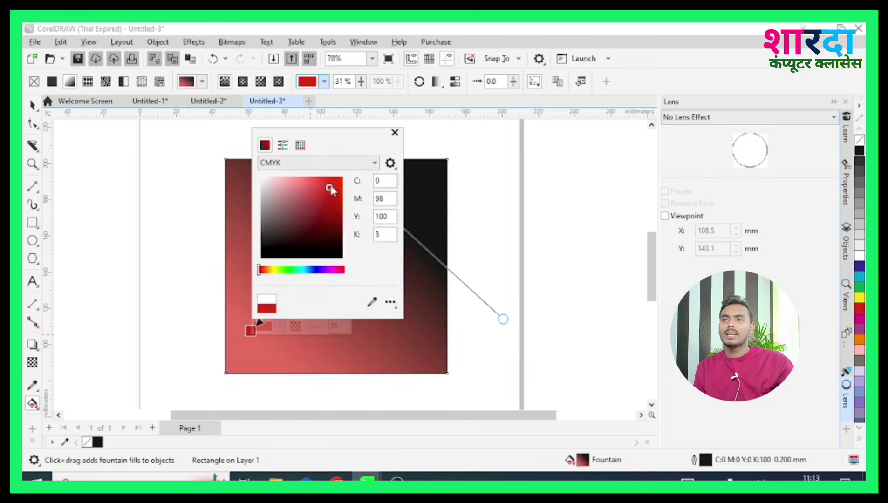
pyautogui.click(394, 132)
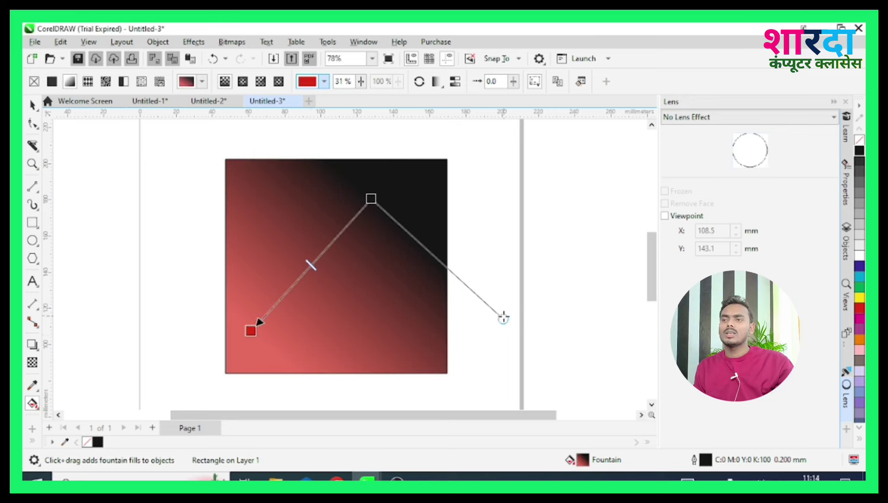
pyautogui.moveTo(503, 318); pyautogui.dragTo(442, 357)
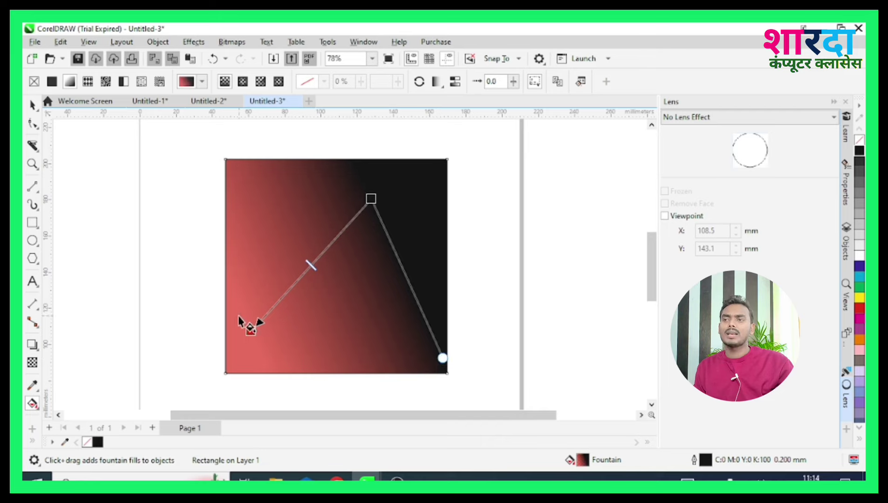
pyautogui.moveTo(251, 328); pyautogui.dragTo(255, 305)
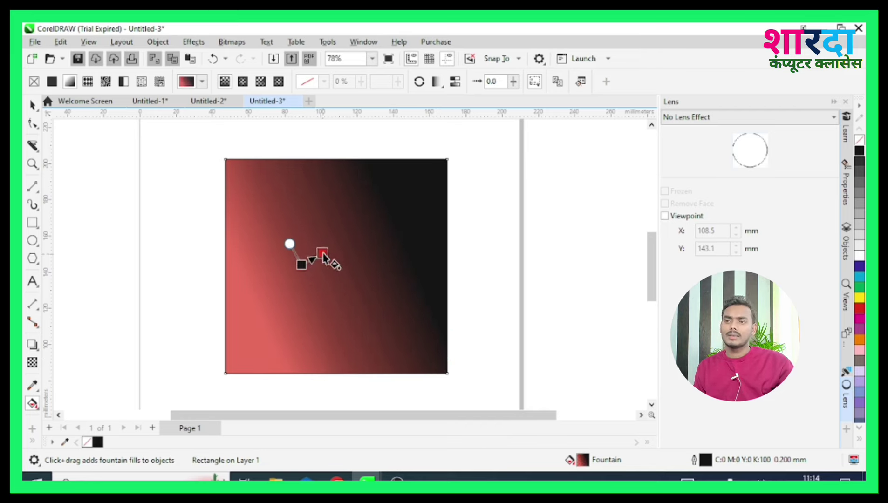
pyautogui.moveTo(307, 270)
pyautogui.mouseDown()
pyautogui.moveTo(371, 306)
pyautogui.moveTo(408, 362)
pyautogui.mouseUp()
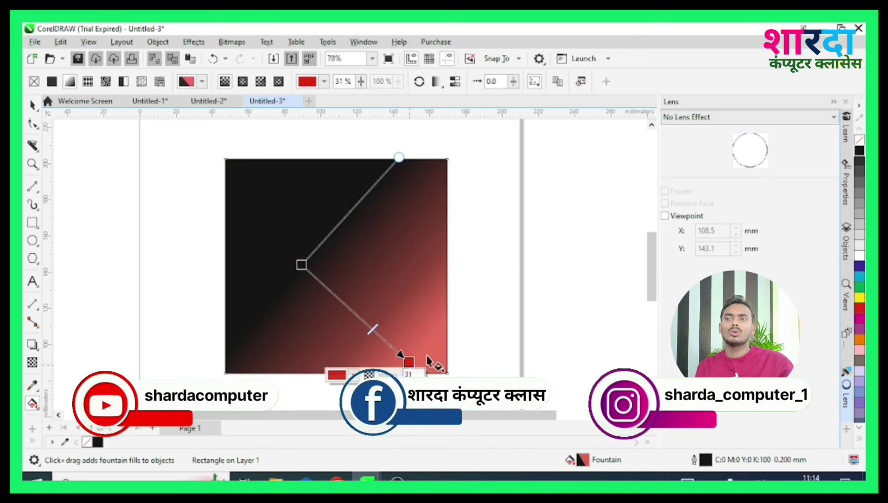
# Step: Change the gradient's red end to yellow and adjust the midpoint between black and yellow
pyautogui.click(324, 82)
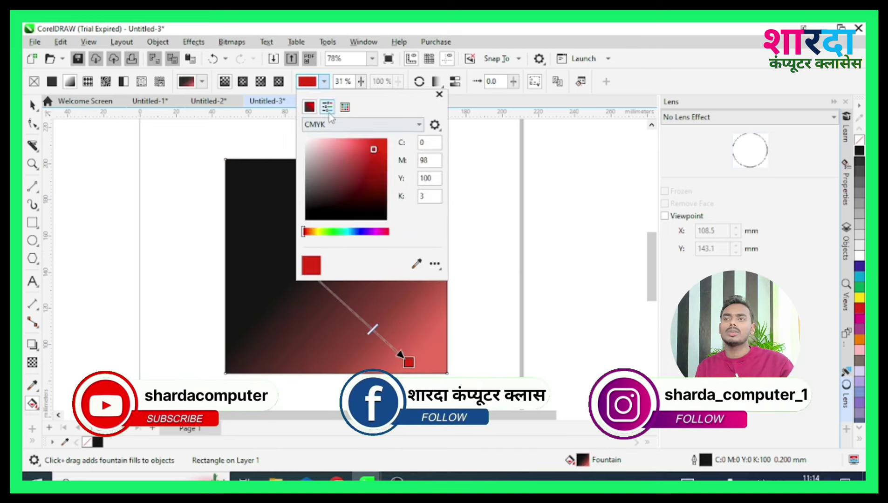
pyautogui.click(319, 231)
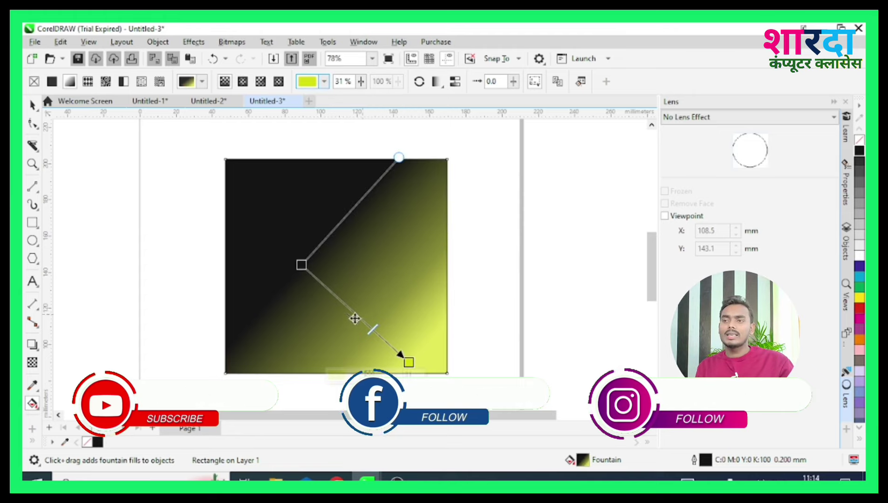
pyautogui.moveTo(372, 333)
pyautogui.mouseDown()
pyautogui.moveTo(341, 316)
pyautogui.moveTo(283, 201)
pyautogui.mouseUp()
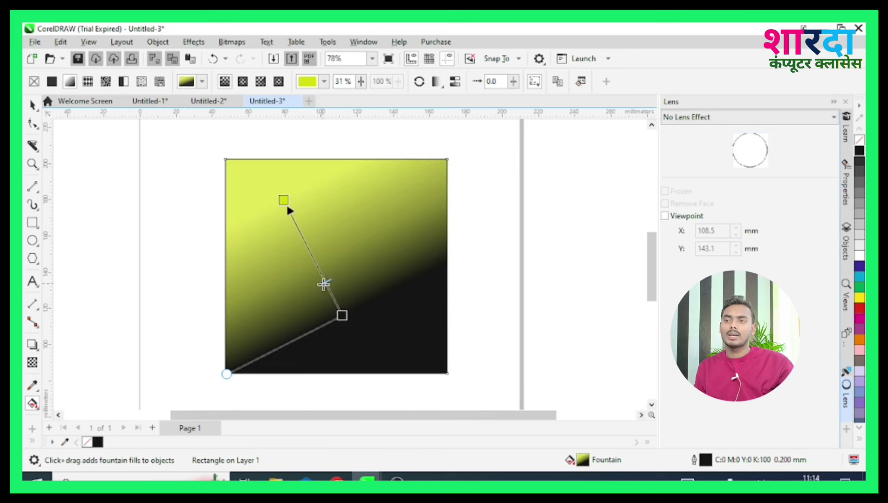
pyautogui.moveTo(319, 274); pyautogui.dragTo(329, 295)
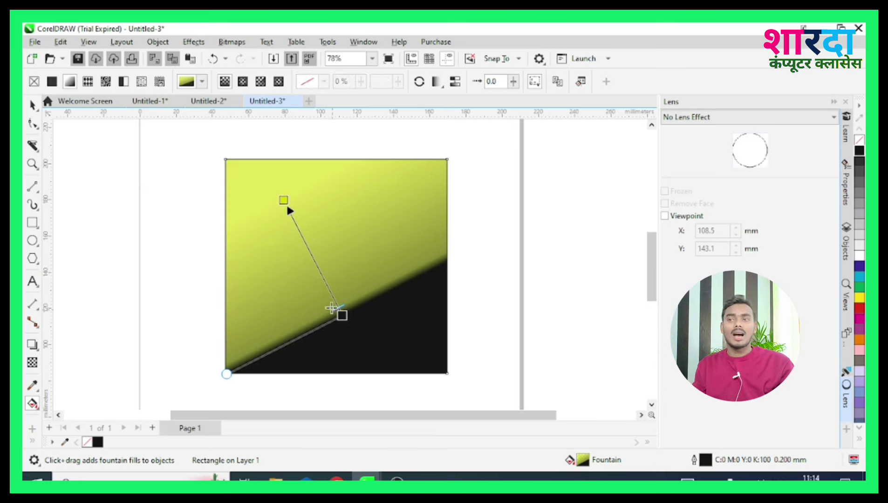
pyautogui.moveTo(329, 295)
pyautogui.mouseDown()
pyautogui.moveTo(299, 256)
pyautogui.moveTo(303, 241)
pyautogui.moveTo(320, 272)
pyautogui.mouseUp()
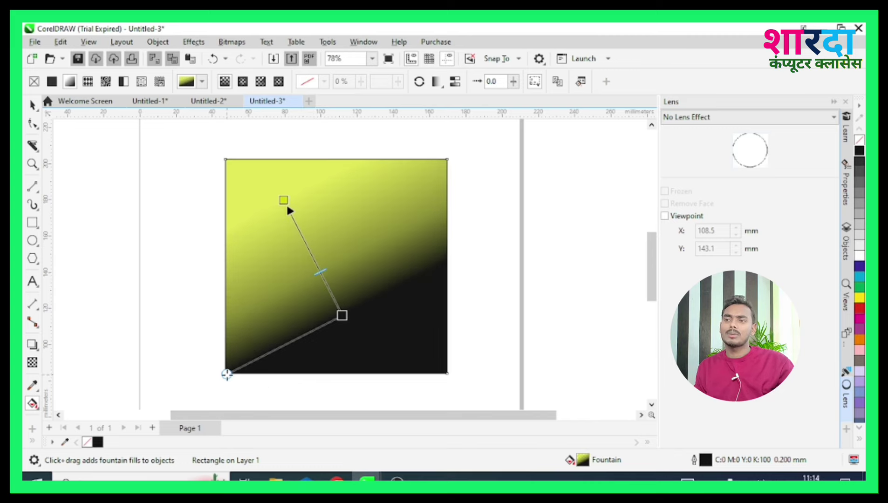
# Step: Rotate and skew the fountain-fill handles so black fades diagonally into yellow
pyautogui.moveTo(226, 373)
pyautogui.mouseDown()
pyautogui.moveTo(372, 241)
pyautogui.moveTo(419, 237)
pyautogui.moveTo(438, 324)
pyautogui.moveTo(413, 378)
pyautogui.moveTo(306, 385)
pyautogui.moveTo(196, 311)
pyautogui.mouseUp()
pyautogui.moveTo(284, 201)
pyautogui.mouseDown()
pyautogui.moveTo(353, 190)
pyautogui.moveTo(406, 196)
pyautogui.moveTo(416, 268)
pyautogui.mouseUp()
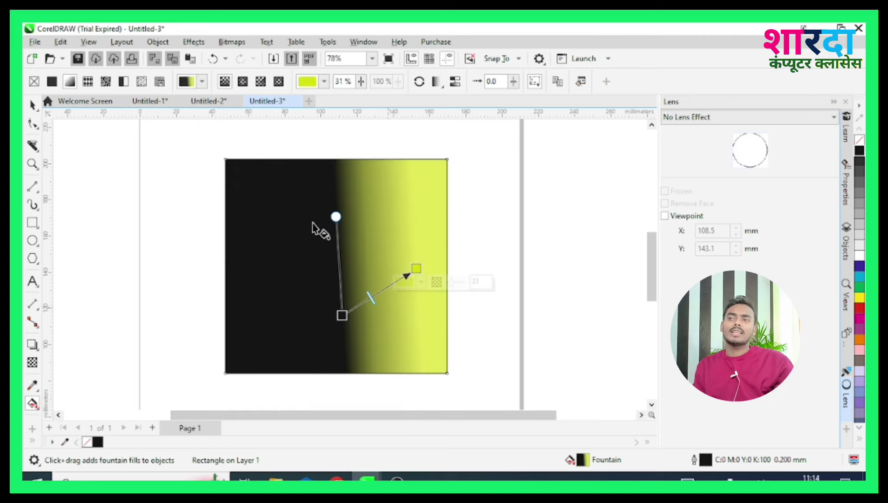
pyautogui.moveTo(335, 216); pyautogui.dragTo(294, 214)
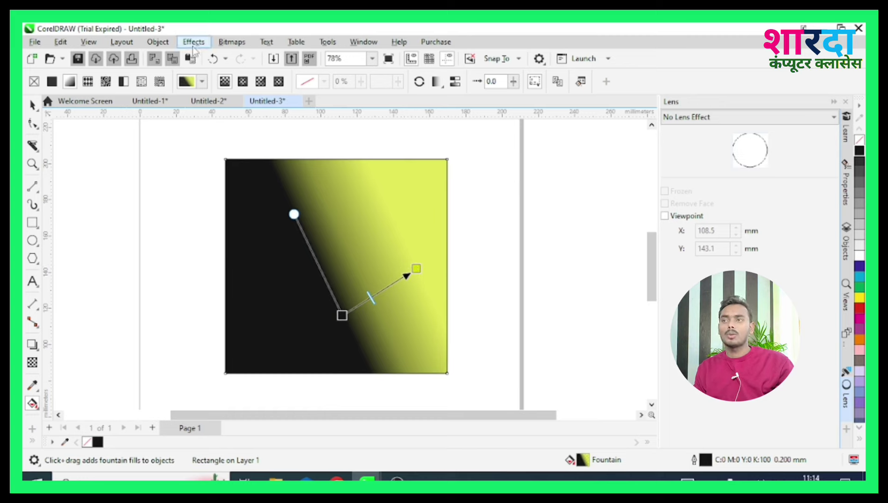
# Step: Browse the Lens docker's lens types without applying one, close the docker, and choose the Ellipse tool
pyautogui.click(199, 44)
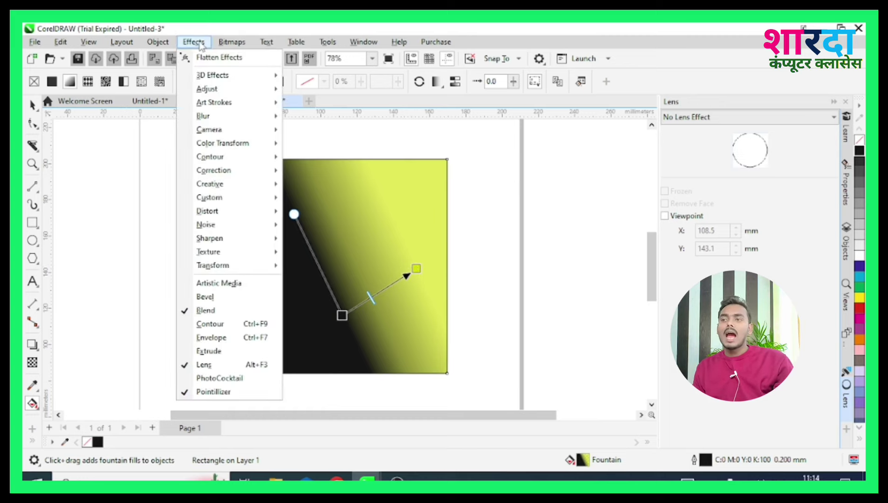
pyautogui.click(209, 392)
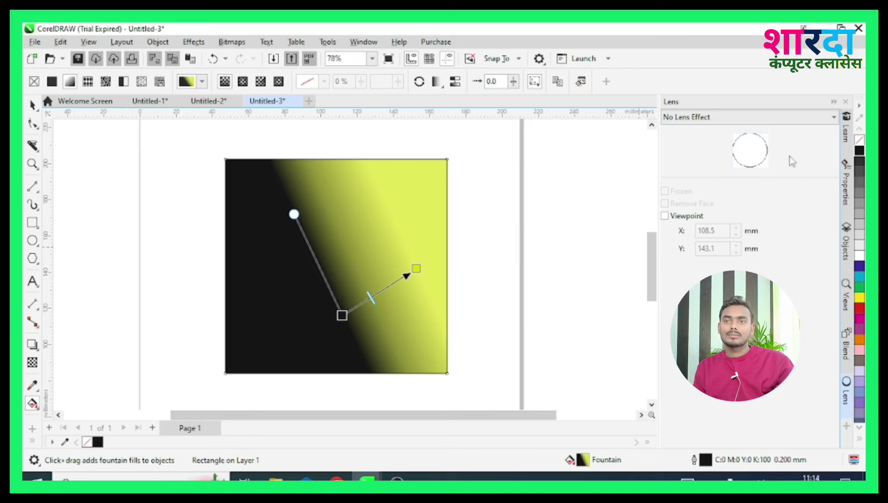
pyautogui.click(767, 122)
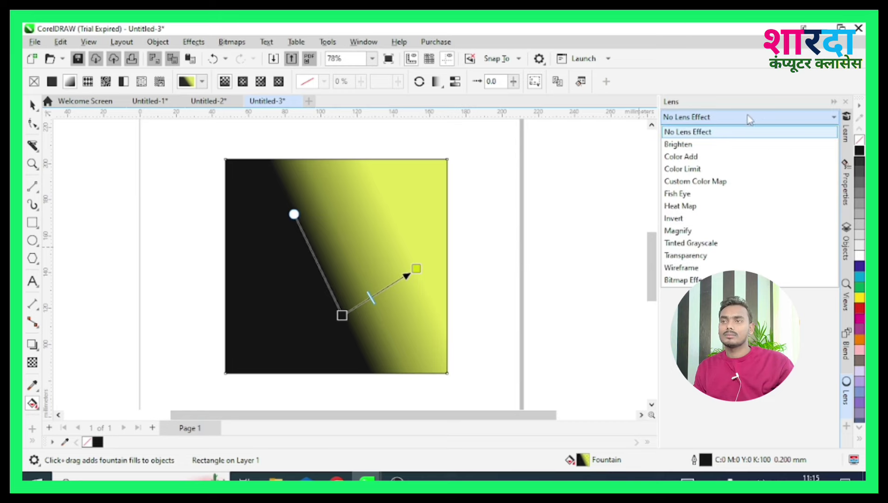
pyautogui.click(722, 134)
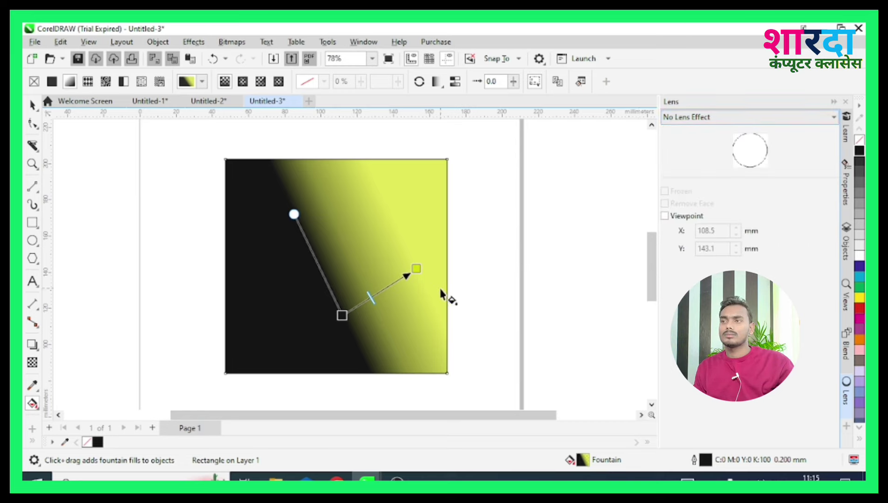
pyautogui.click(32, 106)
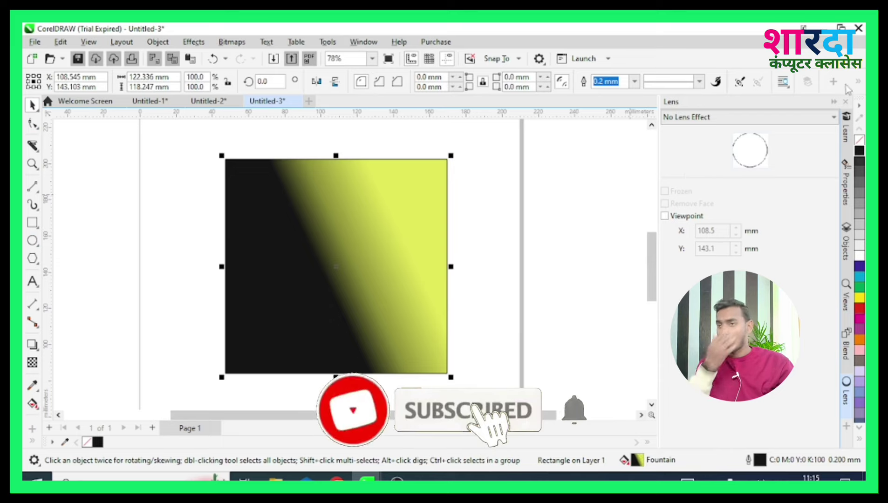
pyautogui.click(845, 101)
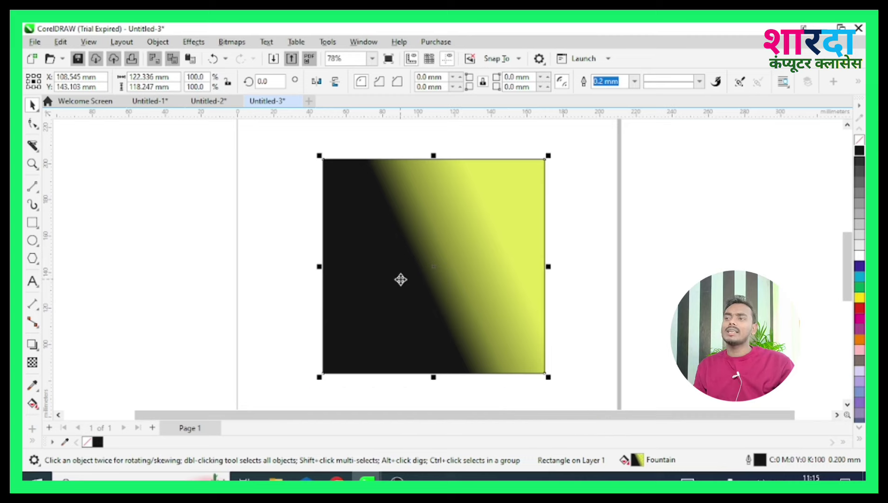
pyautogui.click(32, 240)
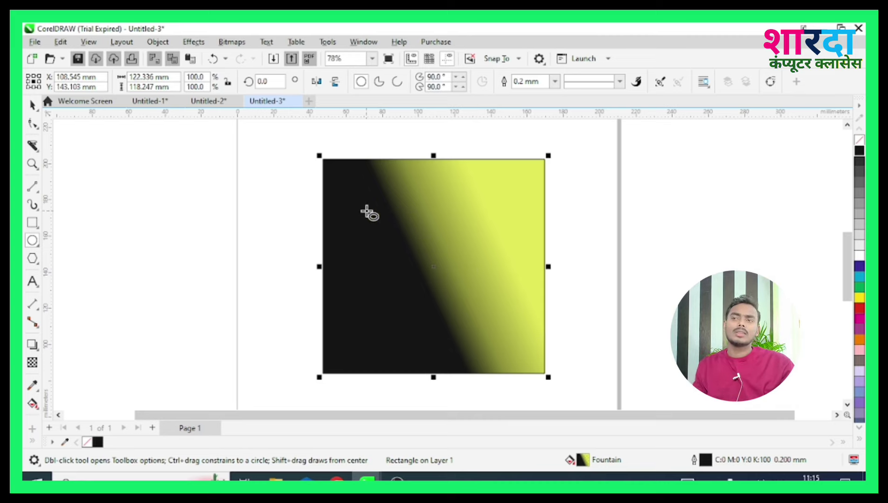
# Step: Draw a circle over the left part of the gradient square
pyautogui.moveTo(363, 207); pyautogui.dragTo(480, 299)
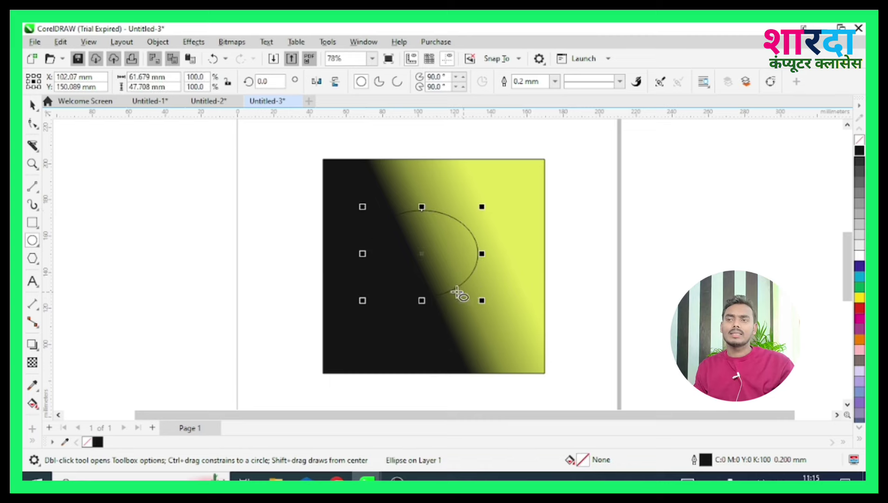
pyautogui.moveTo(481, 303); pyautogui.dragTo(484, 302)
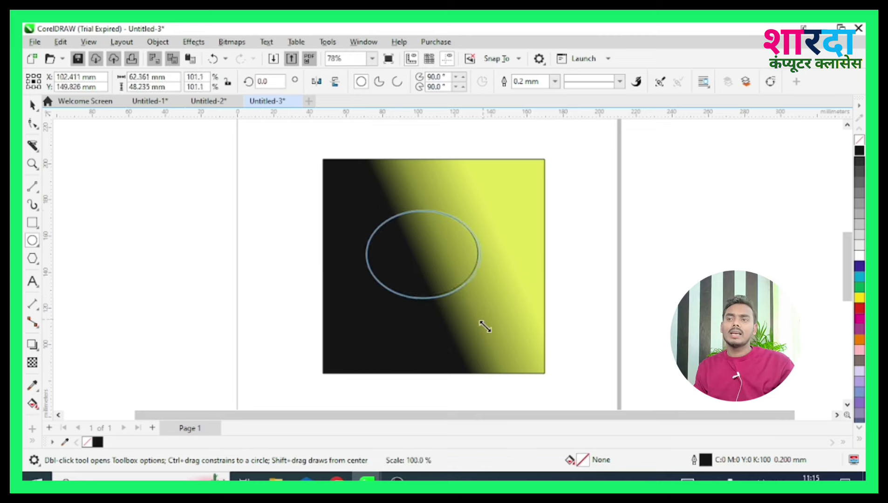
pyautogui.moveTo(481, 254); pyautogui.dragTo(471, 255)
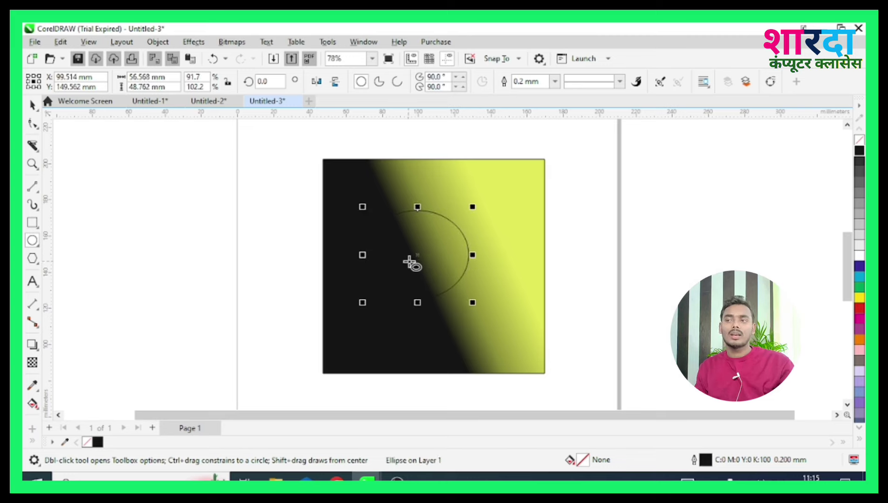
# Step: Apply a frozen Fish Eye lens at 110% rate to the circle, then select the square behind it
pyautogui.click(194, 43)
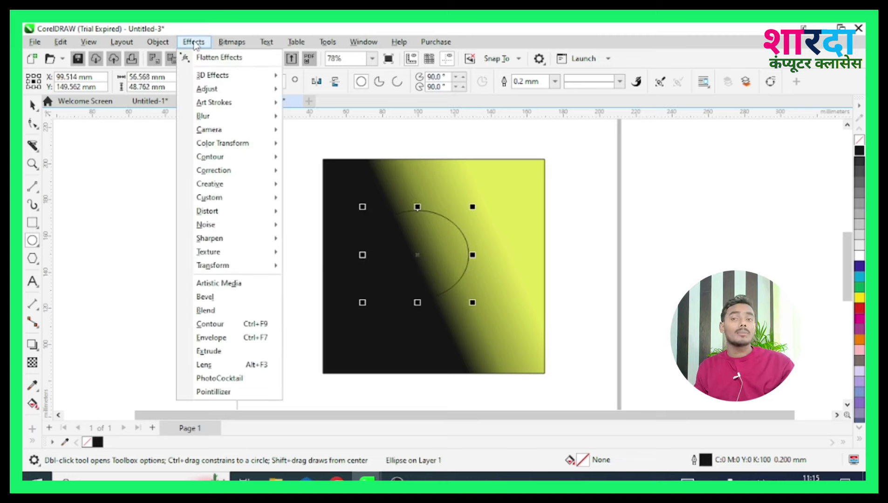
pyautogui.click(214, 365)
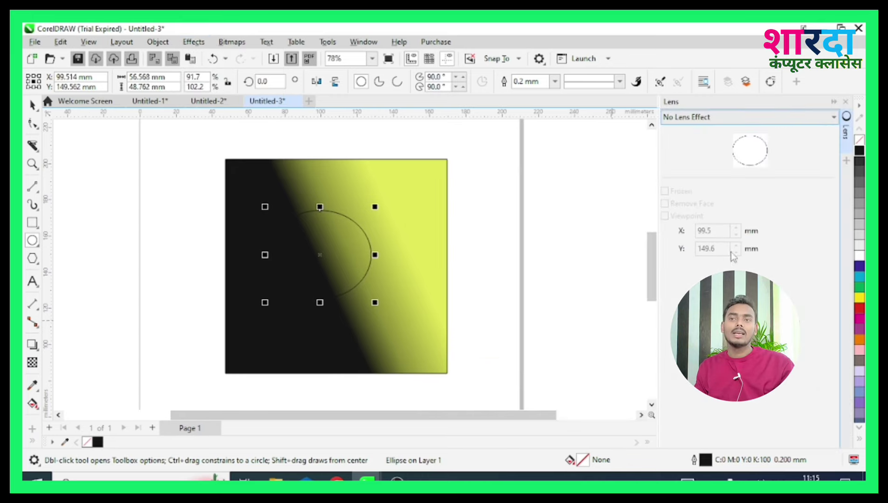
pyautogui.click(754, 117)
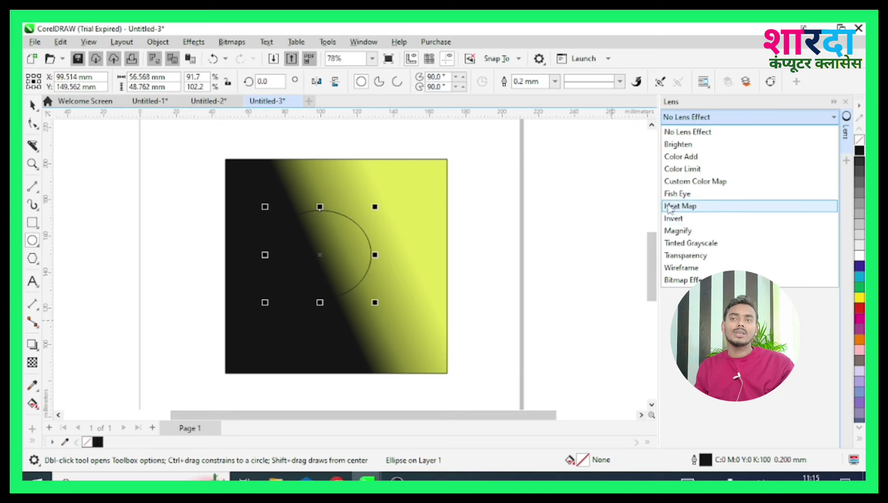
pyautogui.click(607, 212)
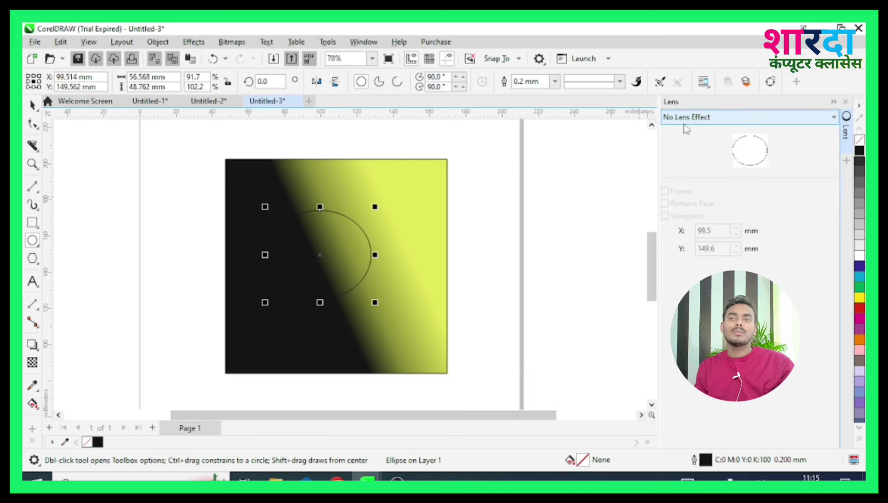
pyautogui.click(703, 117)
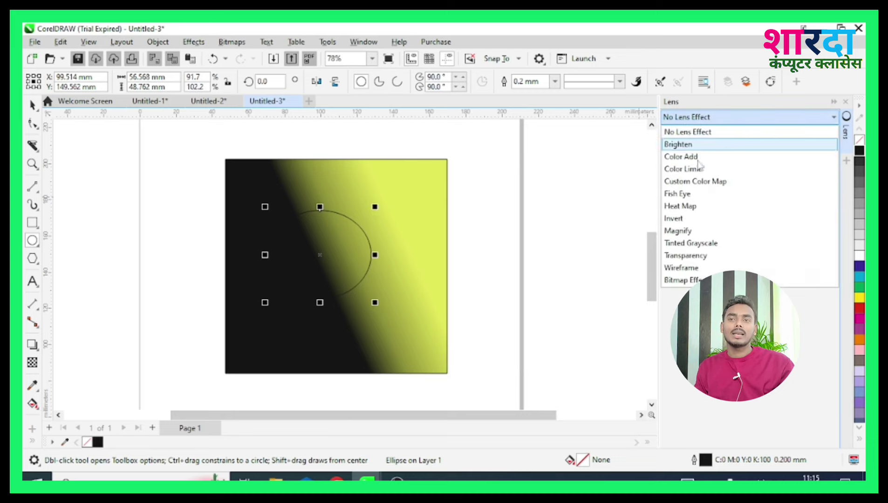
pyautogui.click(678, 192)
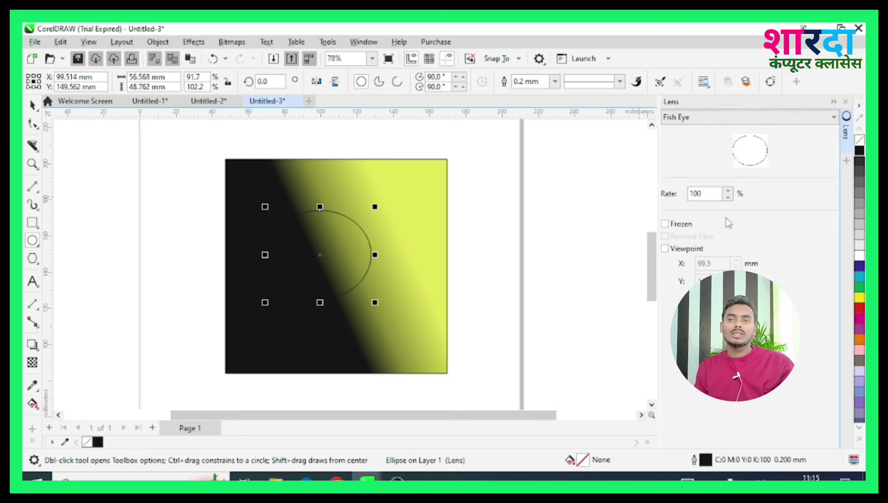
pyautogui.click(665, 225)
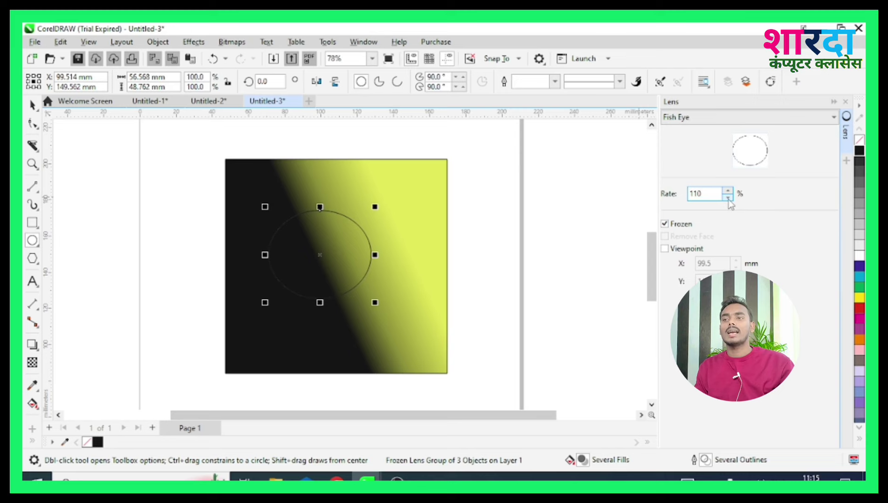
pyautogui.click(405, 316)
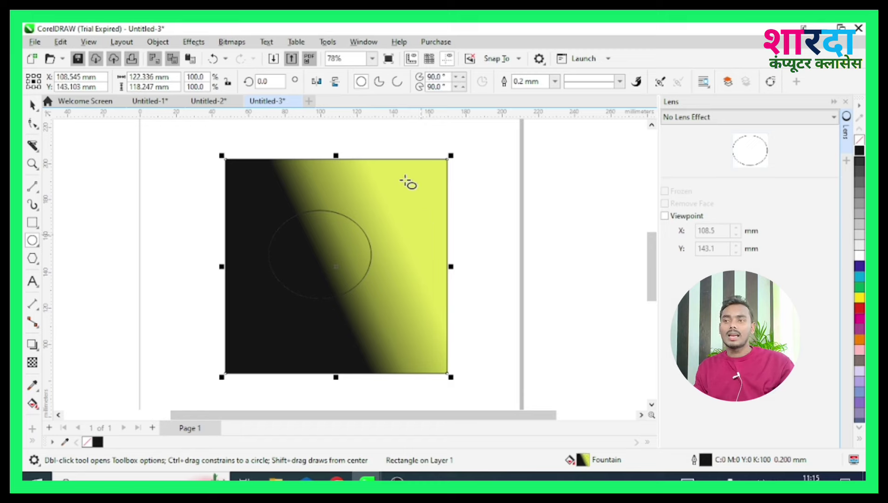
# Step: Apply the Pointillizer effect to the gradient square, producing a 15-object halftone dot group
pyautogui.click(195, 42)
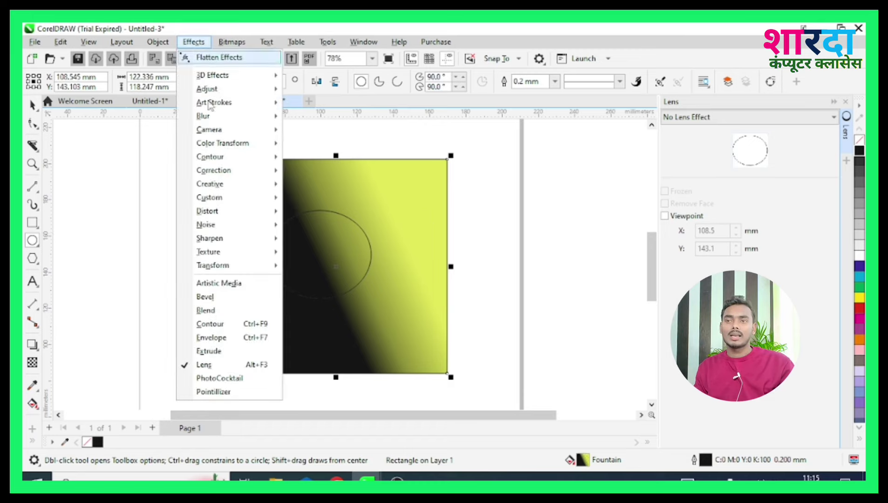
pyautogui.click(214, 392)
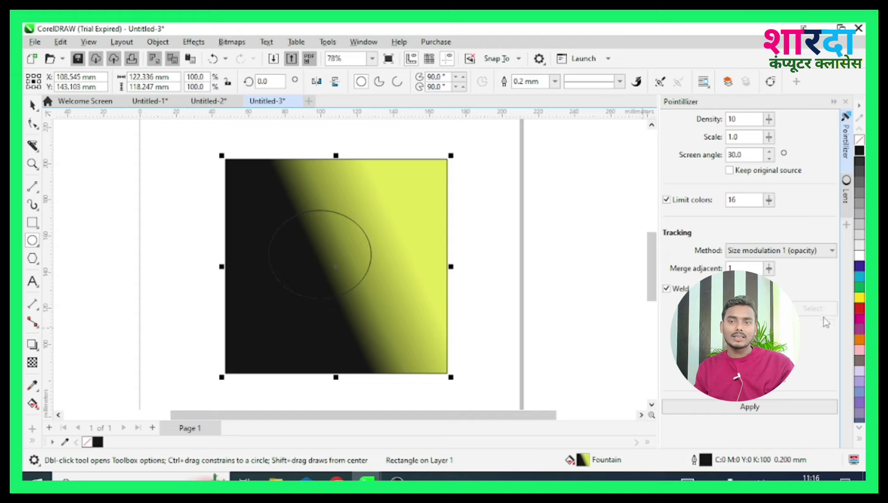
pyautogui.click(749, 408)
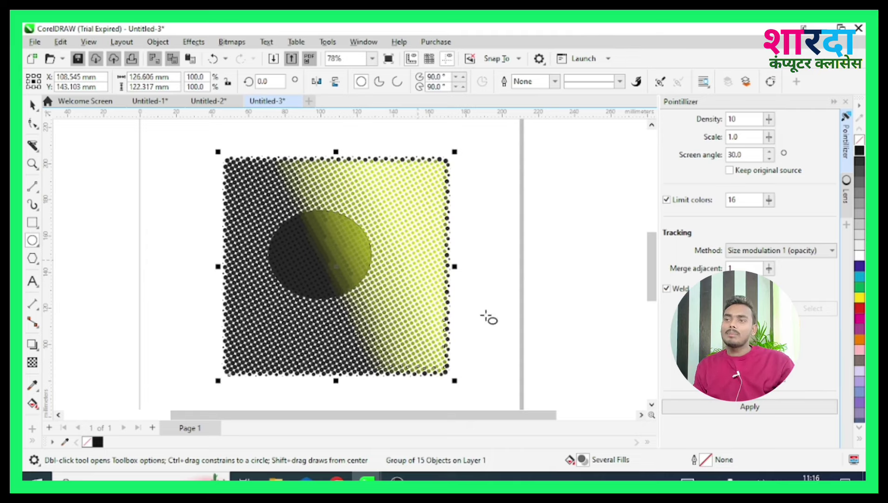
pyautogui.click(381, 300)
# Step: Move the halftone dot group left and bring the lens circle back over it
pyautogui.press('space')
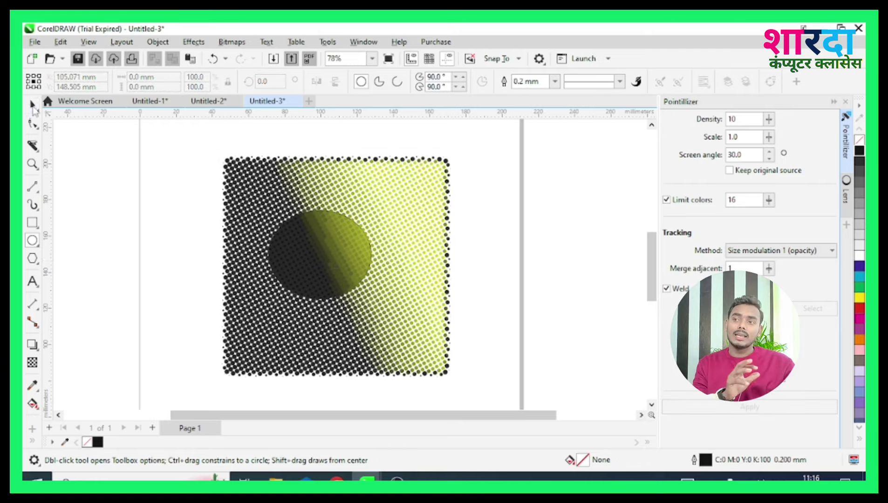
pyautogui.click(322, 268)
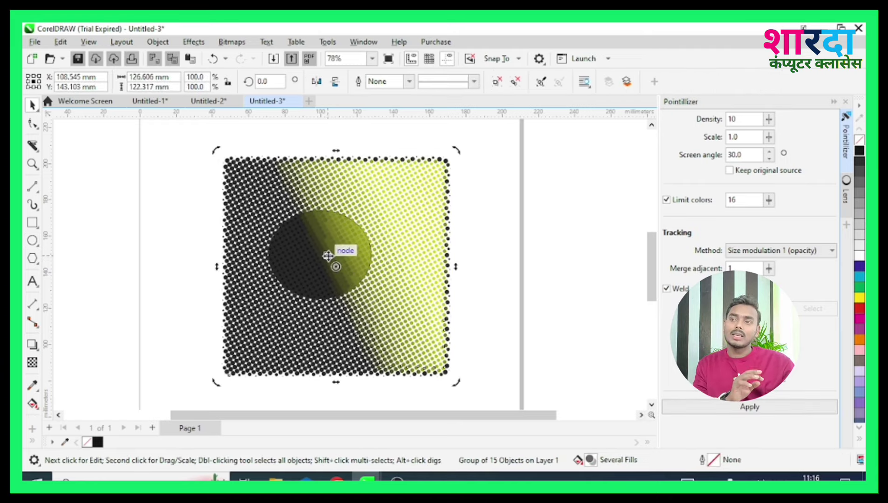
pyautogui.moveTo(348, 237)
pyautogui.mouseDown()
pyautogui.moveTo(405, 256)
pyautogui.moveTo(331, 264)
pyautogui.mouseUp()
pyautogui.moveTo(361, 263); pyautogui.dragTo(287, 269)
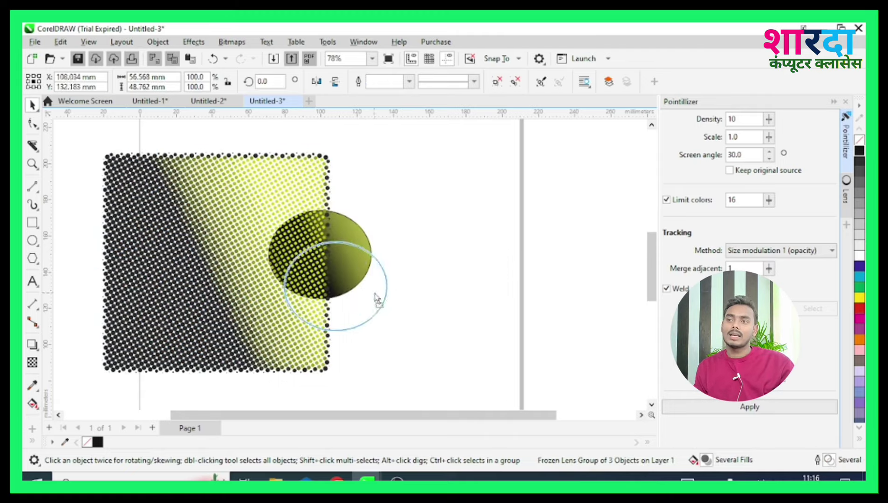
pyautogui.click(246, 277)
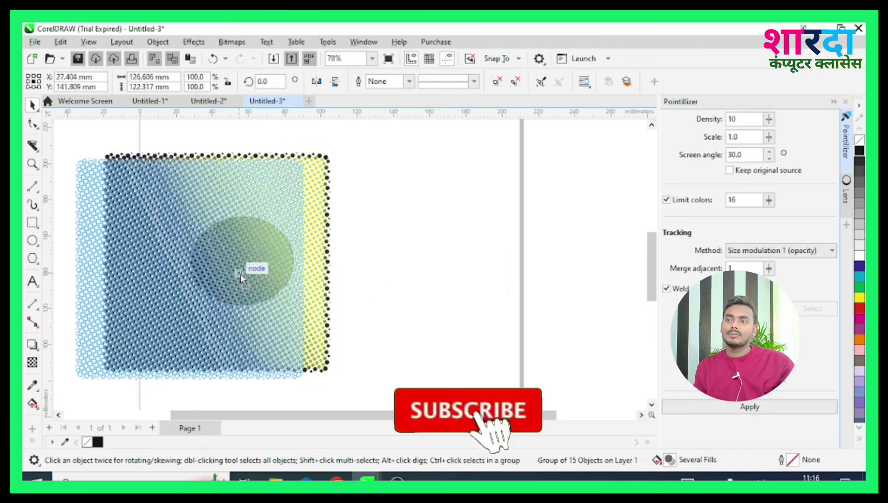
pyautogui.moveTo(245, 277); pyautogui.dragTo(264, 271)
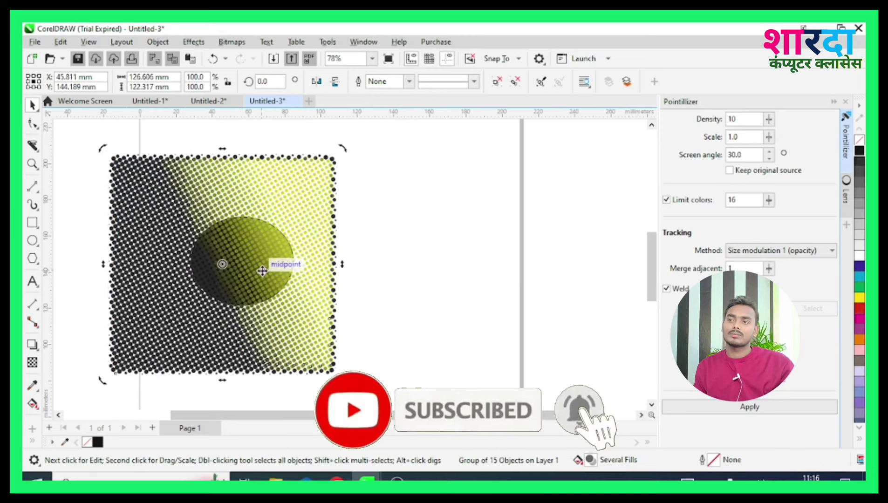
# Step: Inspect a curve inside the halftone group, then set the lens circle over the halftone's left-centre
pyautogui.doubleClick(263, 271)
pyautogui.click(270, 275)
pyautogui.press('F10')
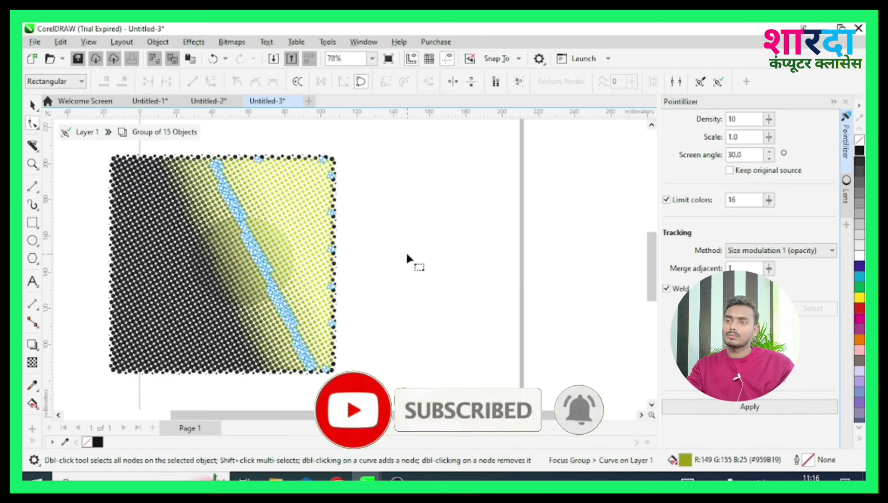
pyautogui.click(408, 252)
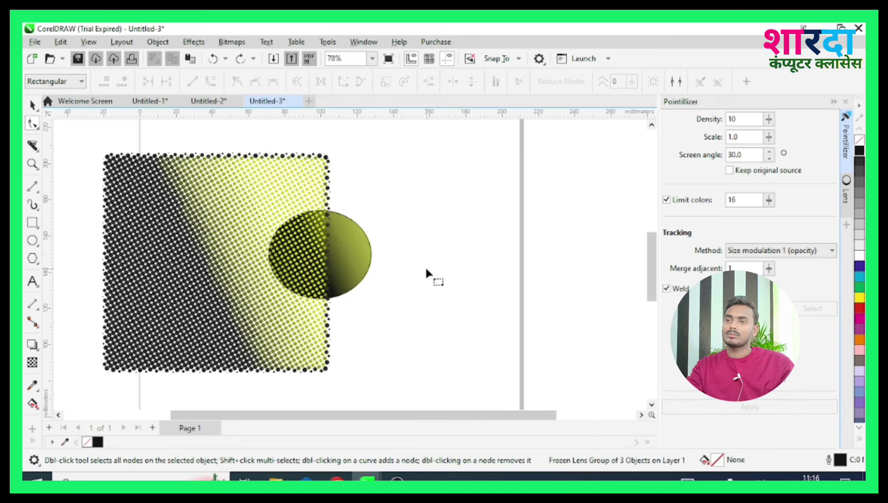
pyautogui.click(28, 106)
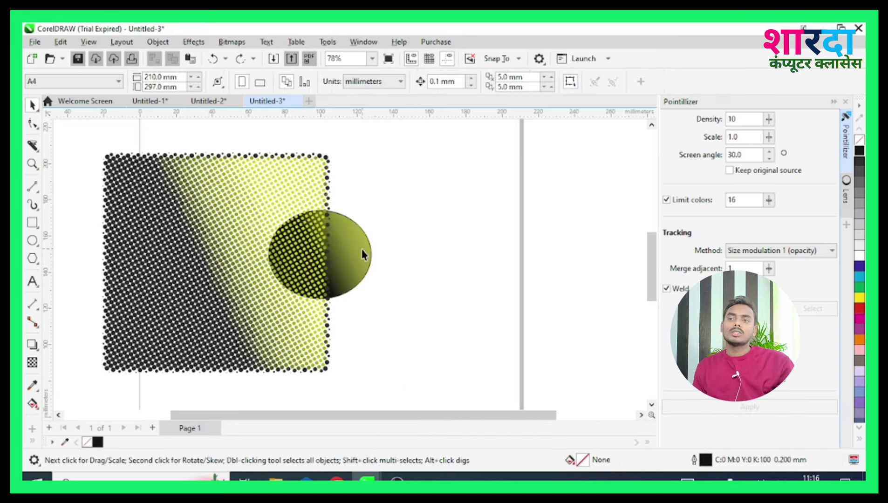
pyautogui.moveTo(362, 254); pyautogui.dragTo(436, 269)
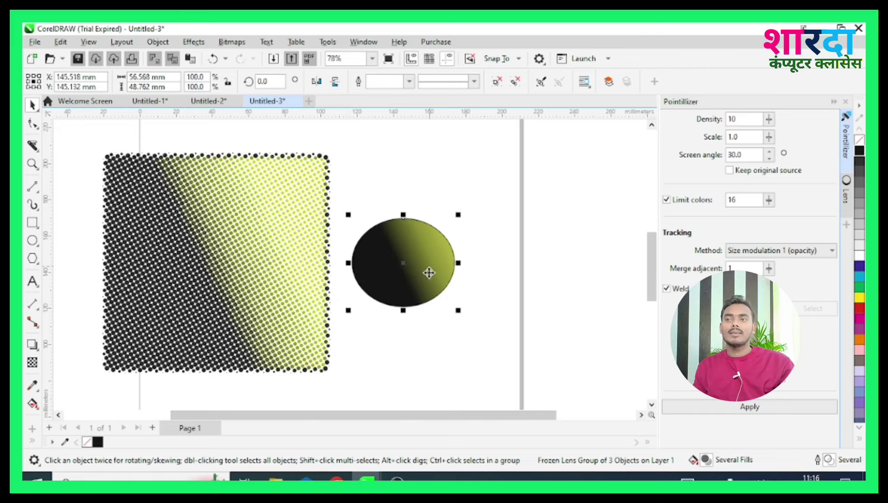
pyautogui.moveTo(429, 275); pyautogui.dragTo(233, 275)
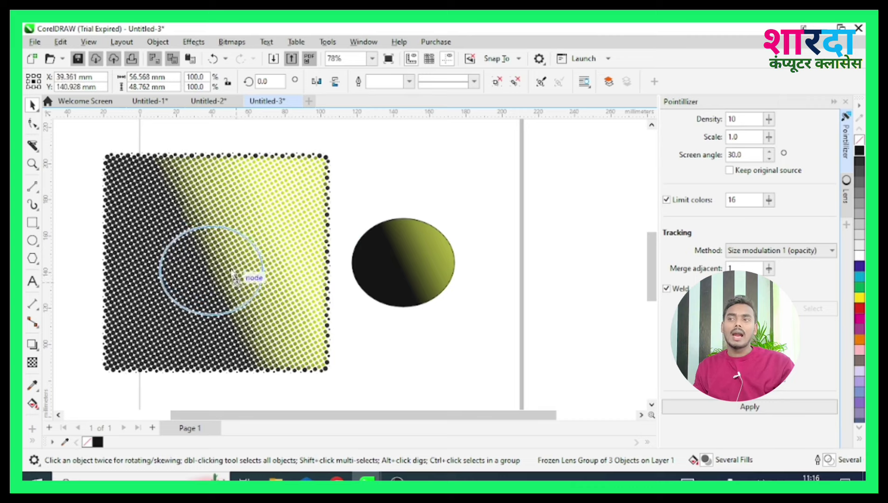
pyautogui.moveTo(233, 275); pyautogui.dragTo(238, 283)
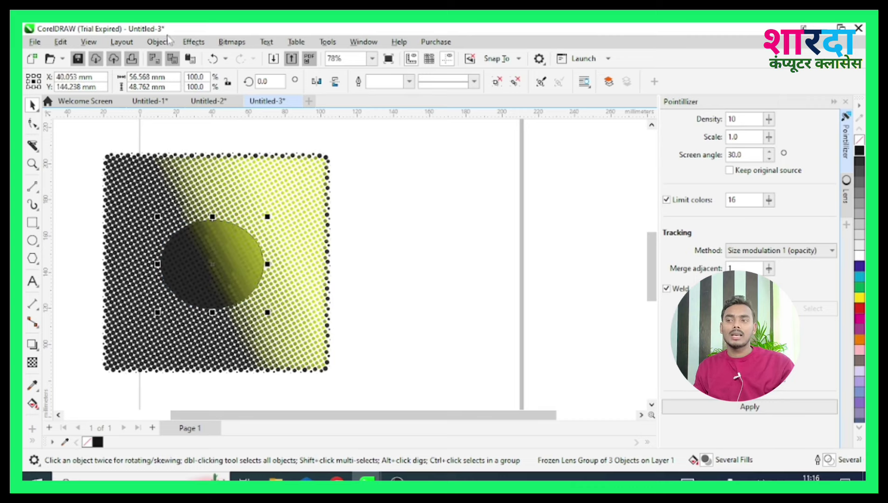
# Step: Pointillize the lens circle into halftone dots and close the Pointillizer docker
pyautogui.click(193, 41)
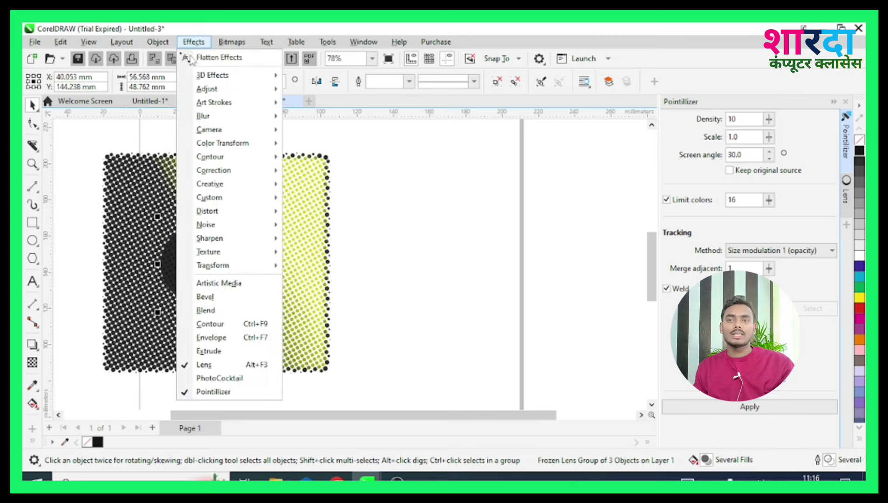
pyautogui.click(208, 365)
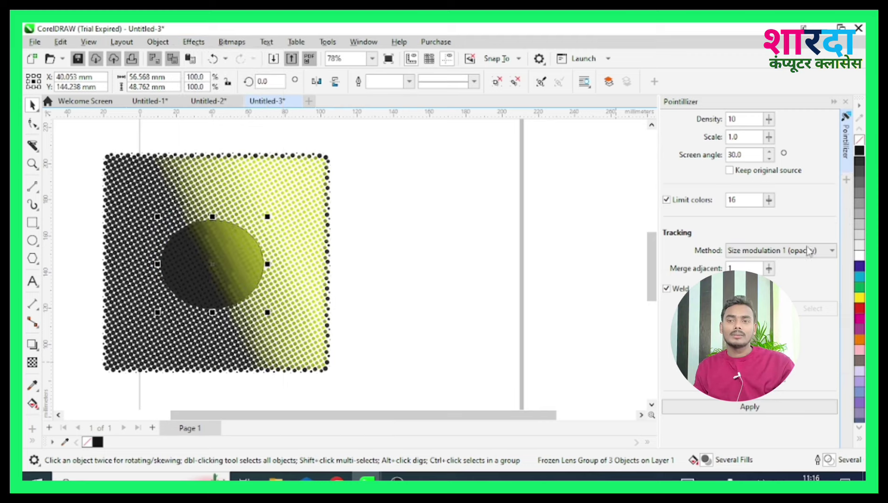
pyautogui.click(783, 407)
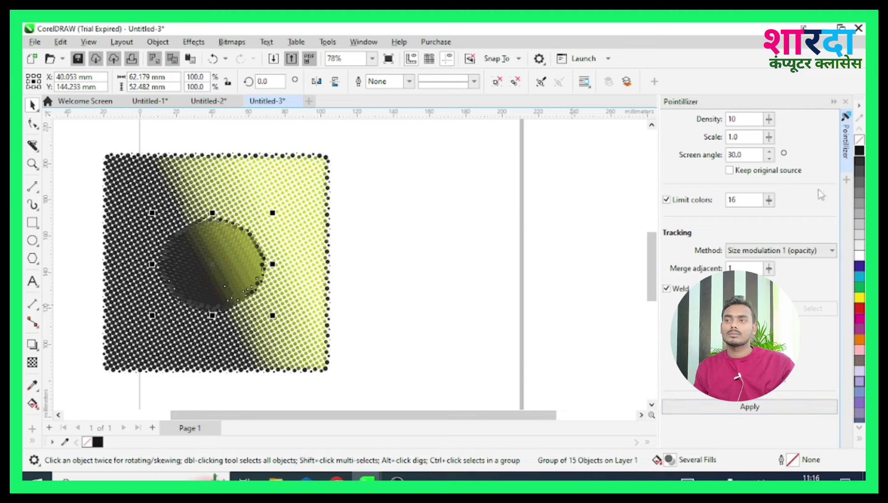
pyautogui.click(845, 101)
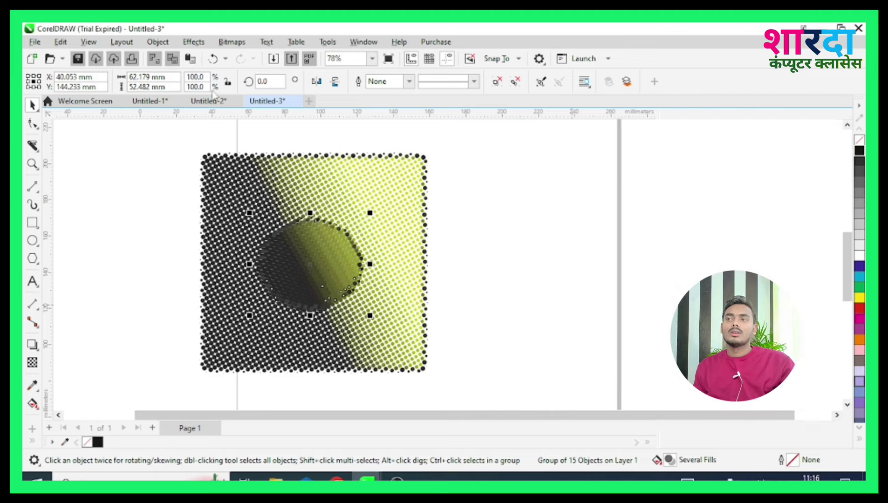
pyautogui.click(194, 43)
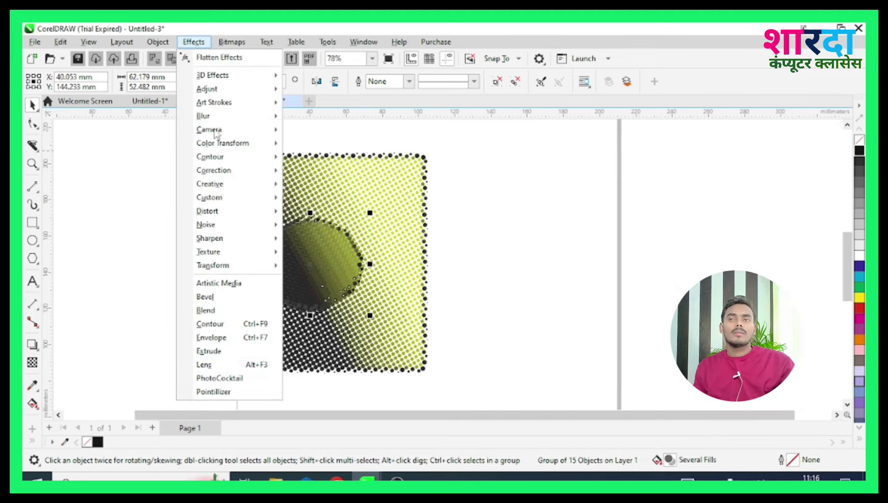
# Step: Apply a frozen 140% Fish Eye lens to the dotted circle and drag the sphere right of the square
pyautogui.click(219, 365)
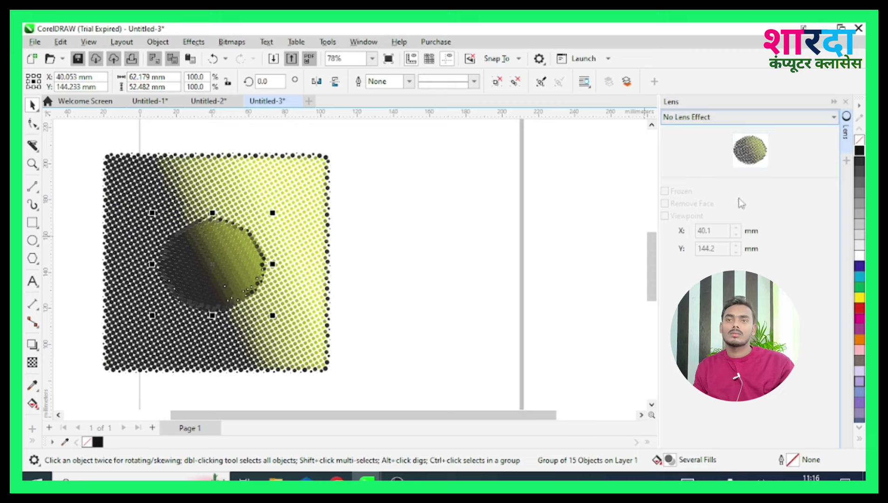
pyautogui.click(749, 117)
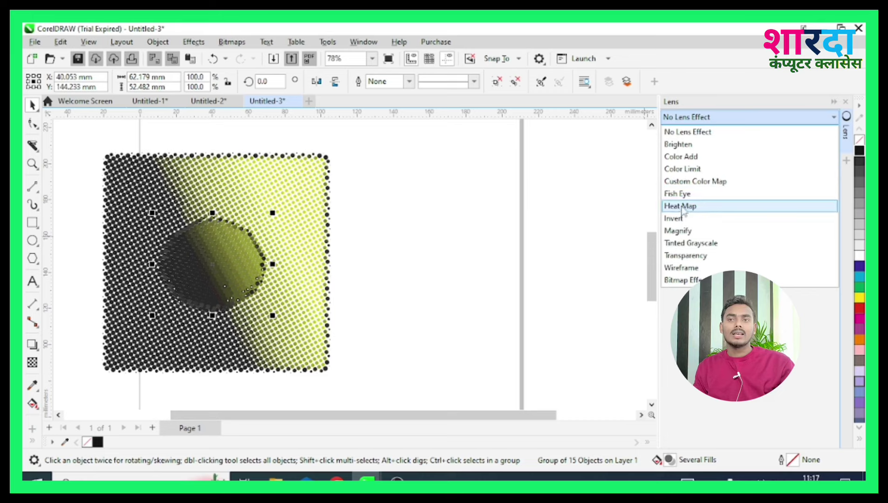
pyautogui.click(708, 208)
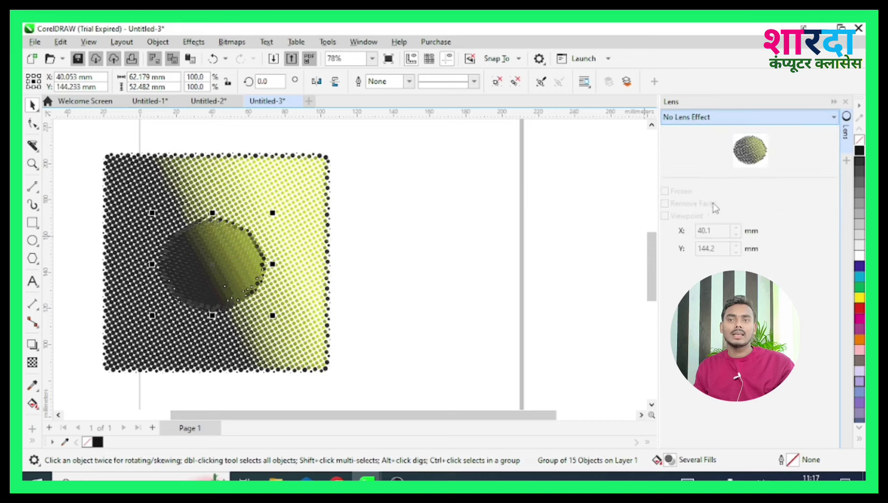
pyautogui.click(725, 122)
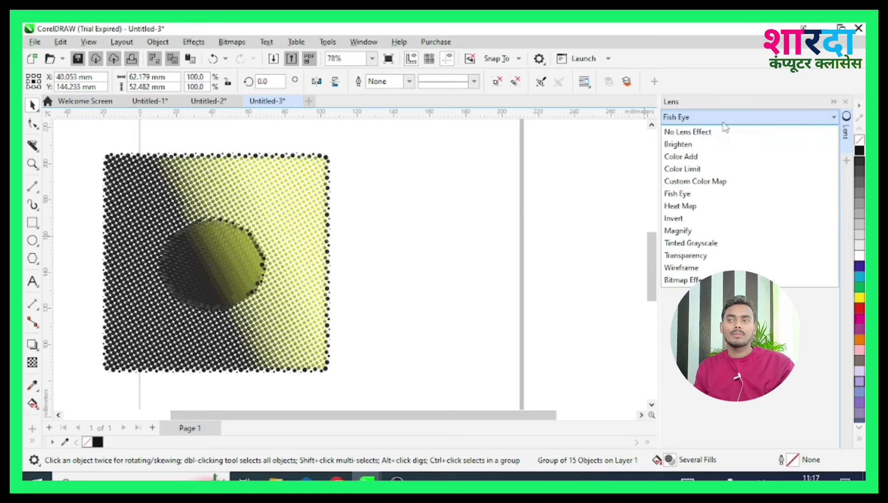
pyautogui.click(681, 195)
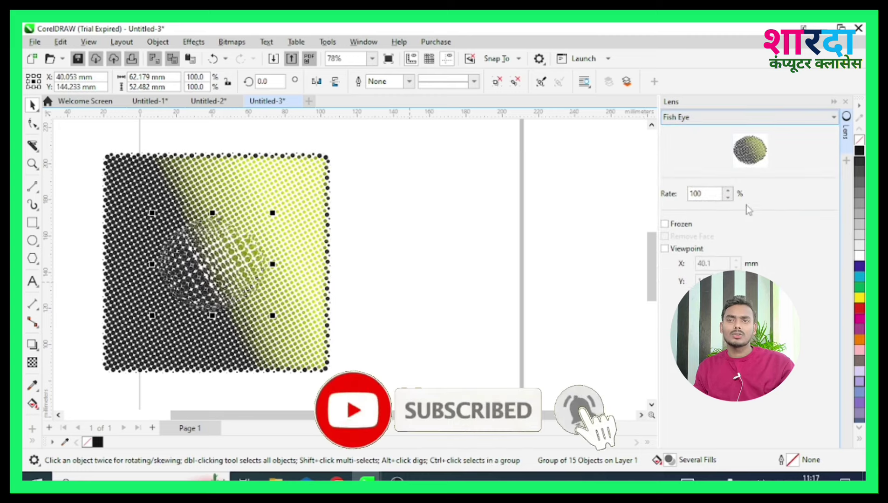
pyautogui.click(727, 197)
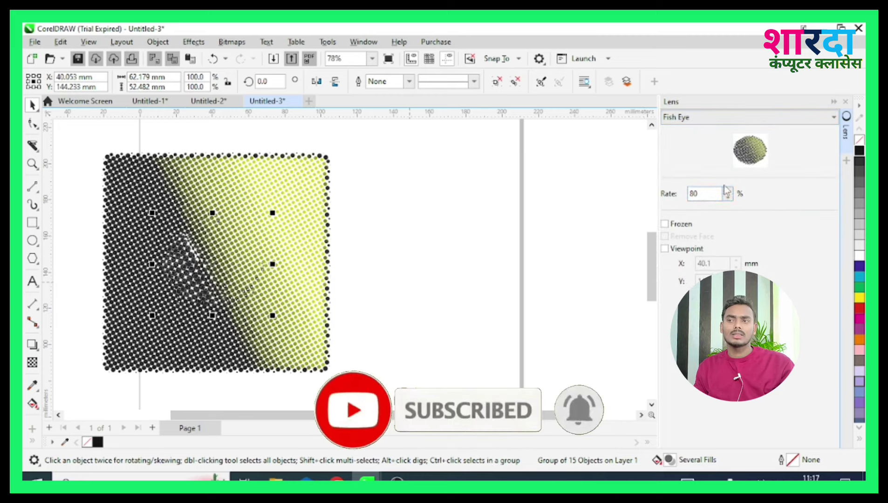
pyautogui.click(728, 191)
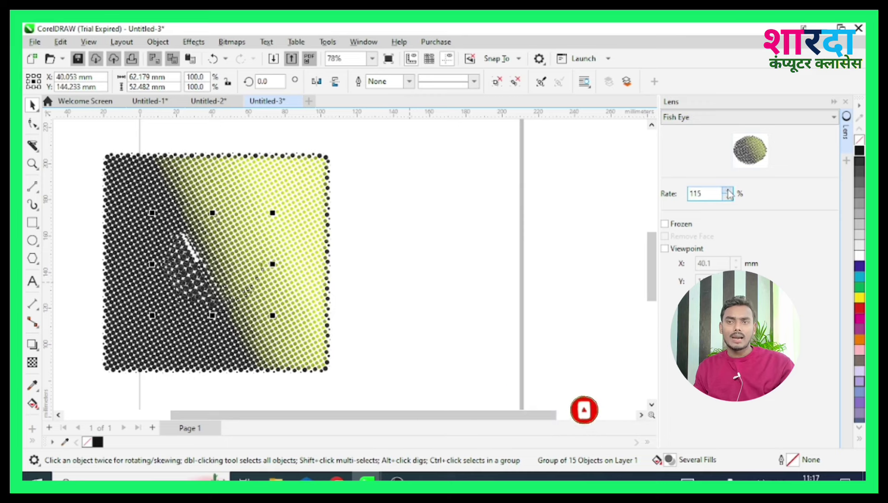
pyautogui.click(728, 190)
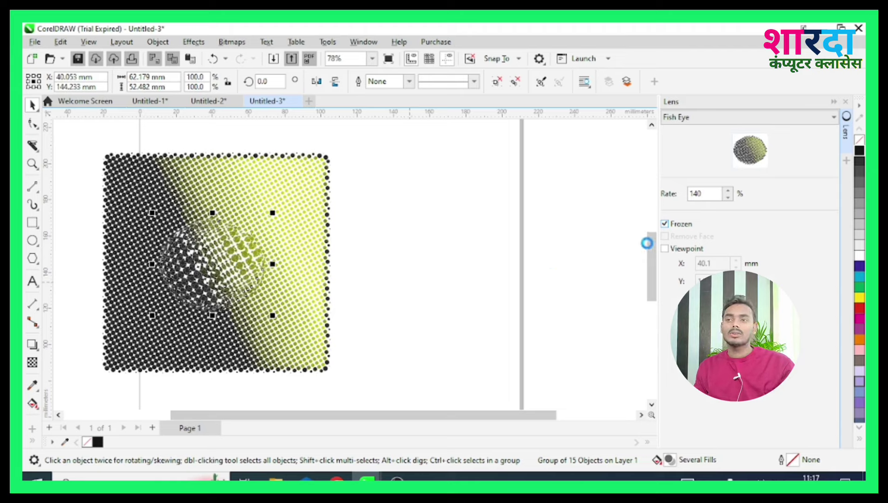
pyautogui.moveTo(198, 268); pyautogui.dragTo(413, 238)
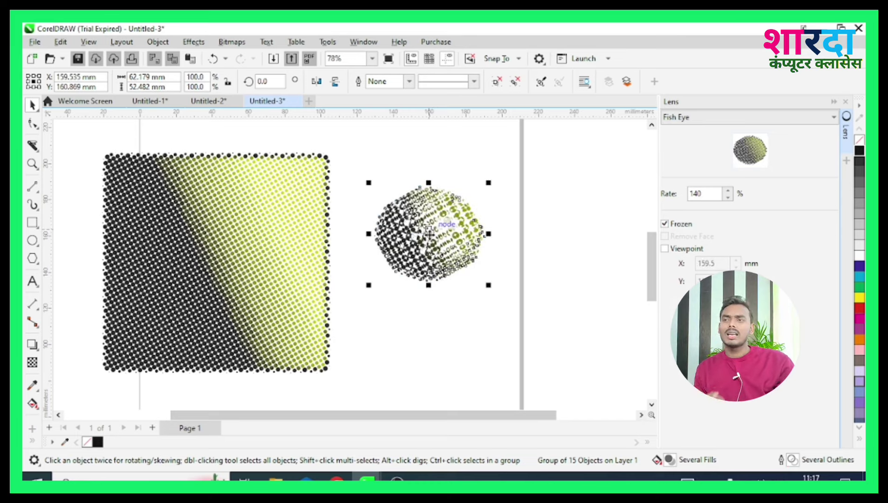
# Step: Drag a diagonal fountain fill across the dotted square, starting in pale yellow
pyautogui.click(212, 282)
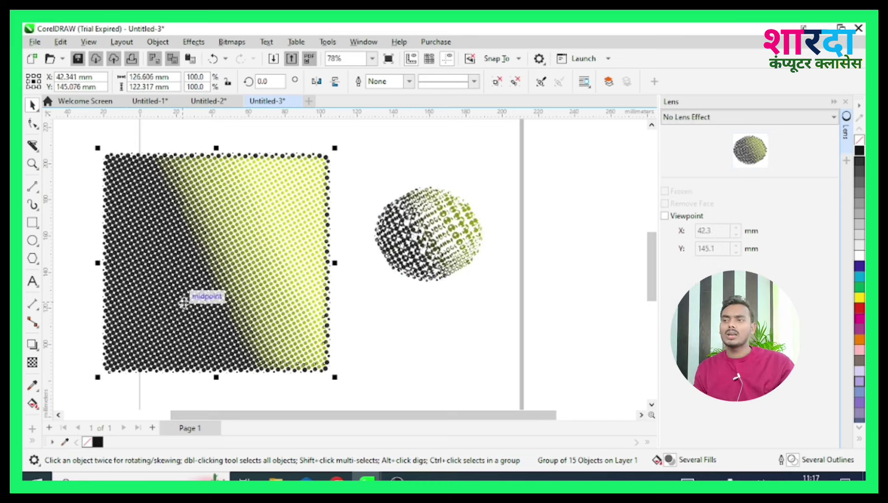
pyautogui.click(33, 404)
pyautogui.moveTo(216, 234); pyautogui.dragTo(254, 356)
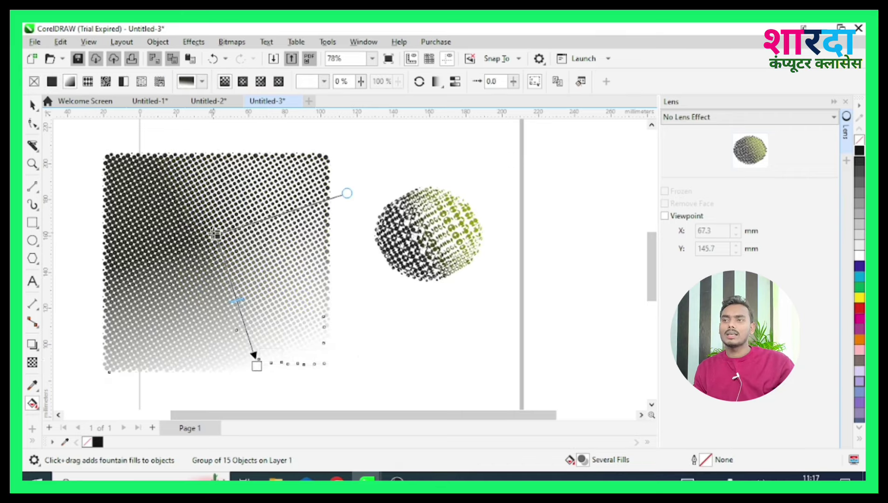
pyautogui.click(324, 82)
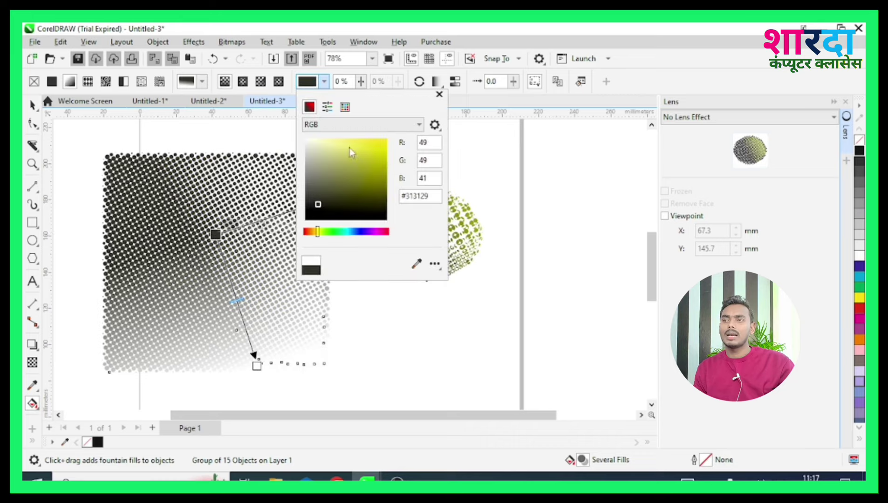
pyautogui.moveTo(367, 146)
pyautogui.mouseDown()
pyautogui.moveTo(357, 144)
pyautogui.moveTo(372, 144)
pyautogui.mouseUp()
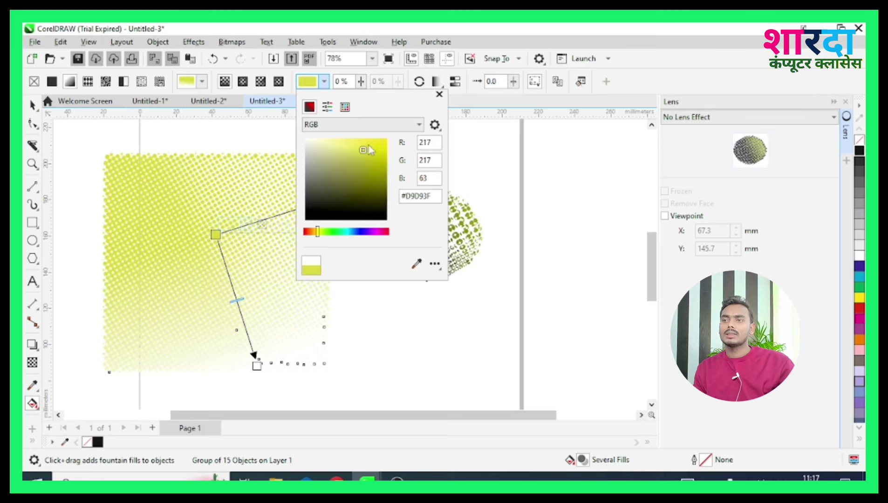
pyautogui.click(345, 142)
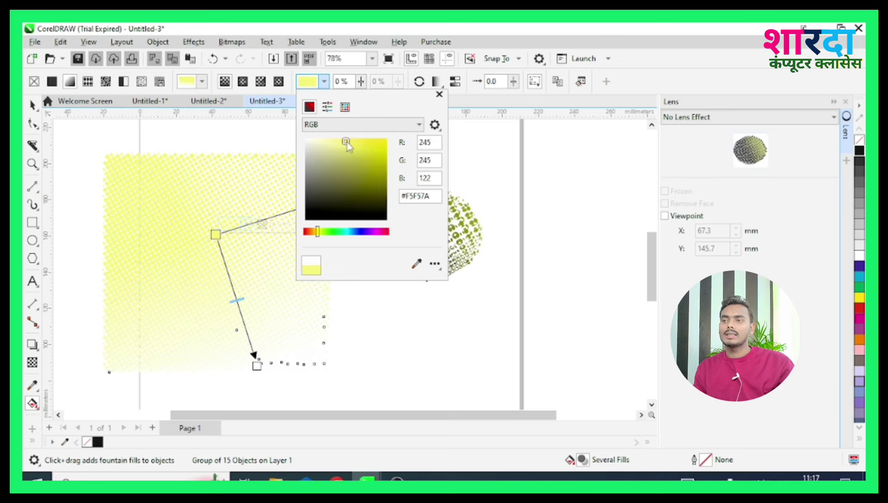
pyautogui.click(255, 366)
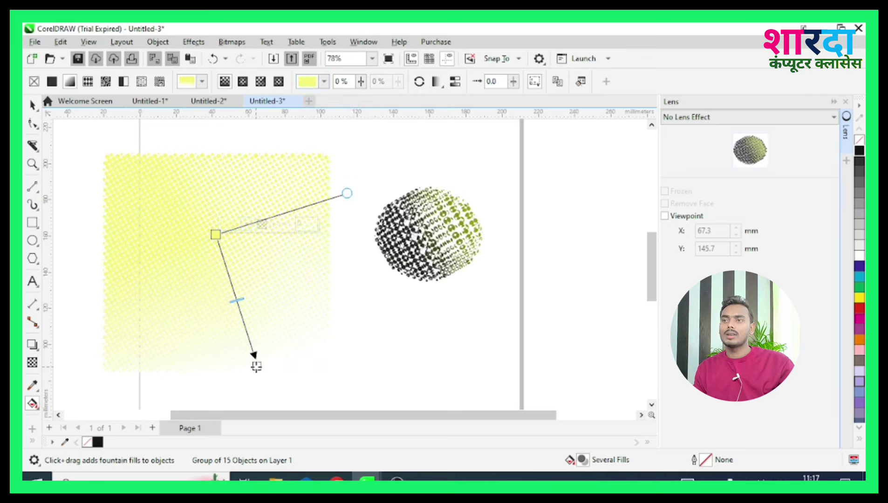
# Step: Set the gradient's end colour to dark teal (C83 M27 Y26 K39)
pyautogui.click(257, 366)
pyautogui.click(326, 84)
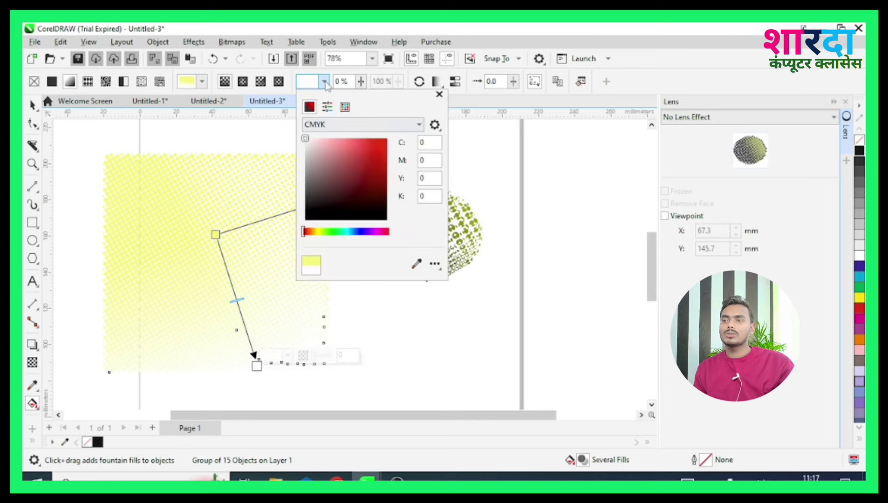
pyautogui.moveTo(370, 139)
pyautogui.mouseDown()
pyautogui.moveTo(372, 177)
pyautogui.moveTo(373, 139)
pyautogui.mouseUp()
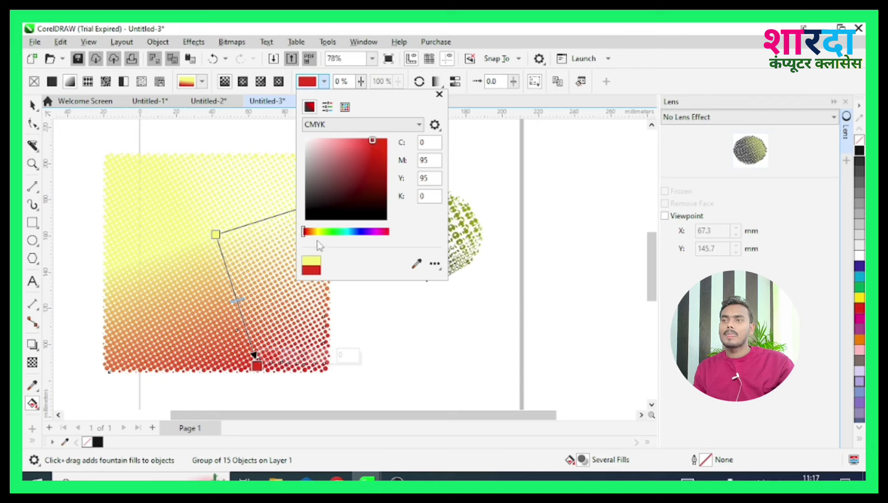
pyautogui.moveTo(304, 232); pyautogui.dragTo(350, 231)
pyautogui.moveTo(370, 145); pyautogui.dragTo(371, 190)
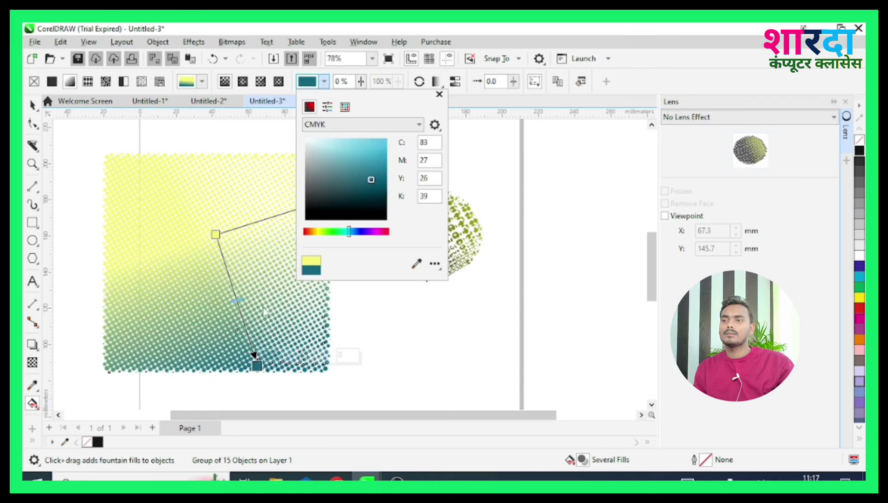
pyautogui.click(238, 303)
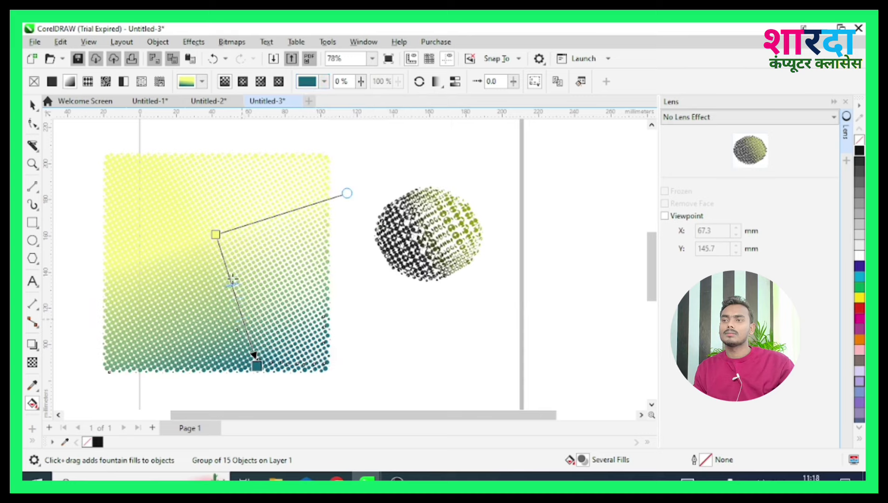
# Step: Move the yellow-to-teal transition higher and rotate the gradient direction
pyautogui.moveTo(236, 301); pyautogui.dragTo(220, 245)
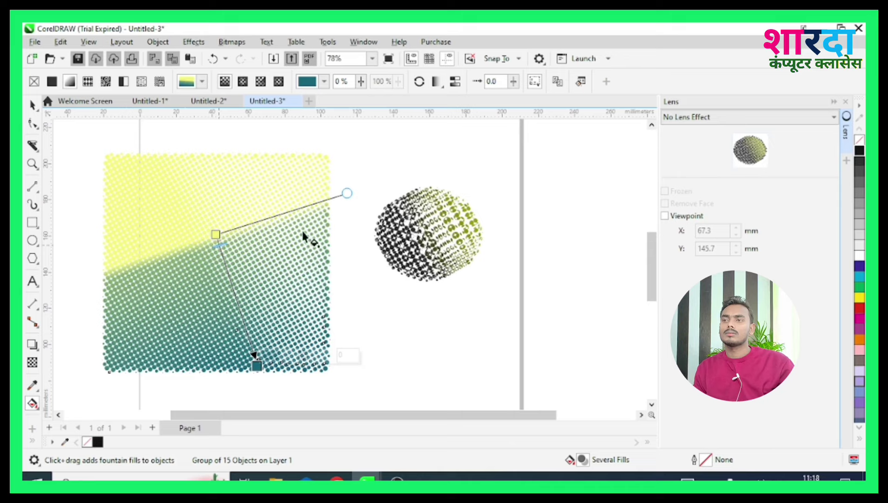
pyautogui.moveTo(343, 191)
pyautogui.mouseDown()
pyautogui.moveTo(316, 294)
pyautogui.moveTo(323, 277)
pyautogui.mouseUp()
pyautogui.click(360, 329)
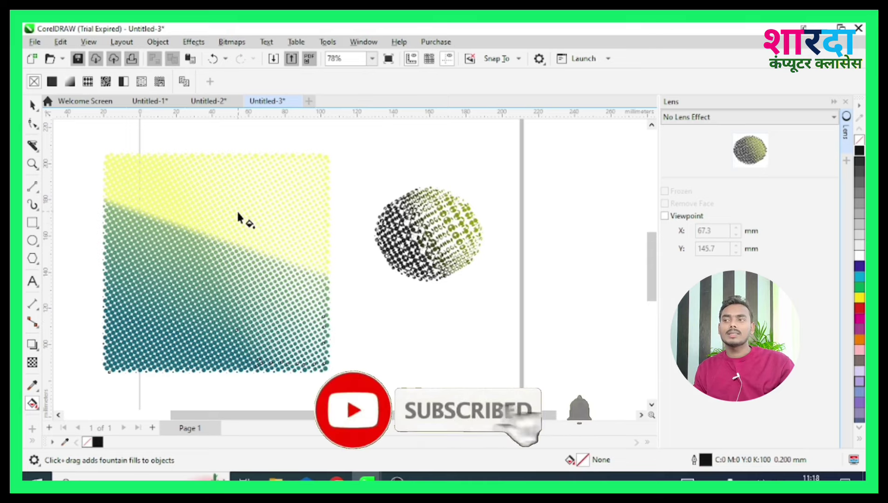
# Step: Draw a circle over the square's upper left and give it a Fish Eye lens
pyautogui.click(33, 240)
pyautogui.moveTo(149, 186); pyautogui.dragTo(275, 303)
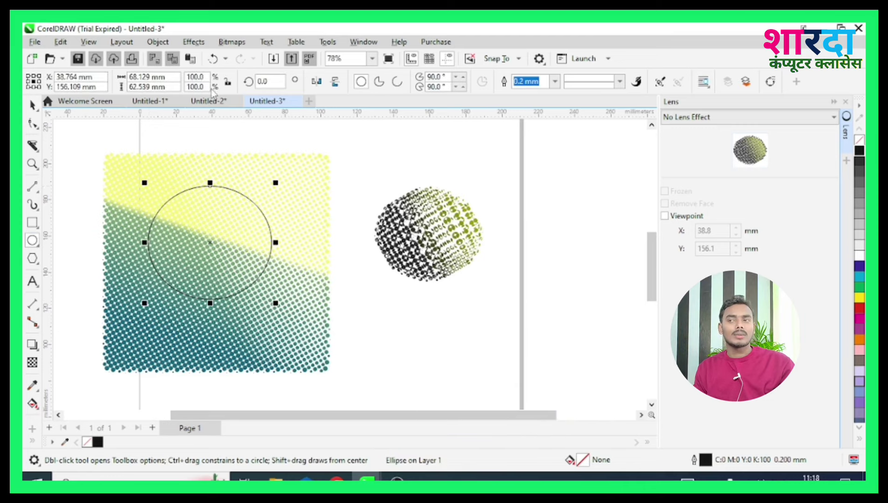
pyautogui.click(194, 41)
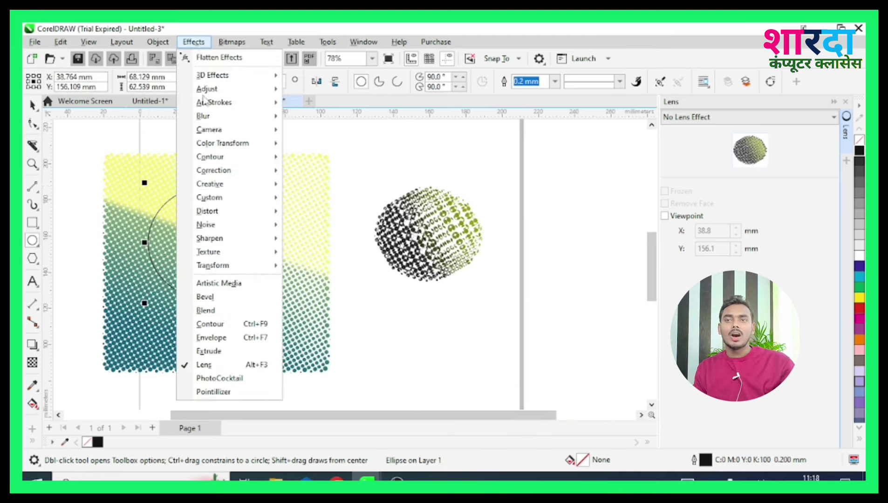
pyautogui.click(204, 363)
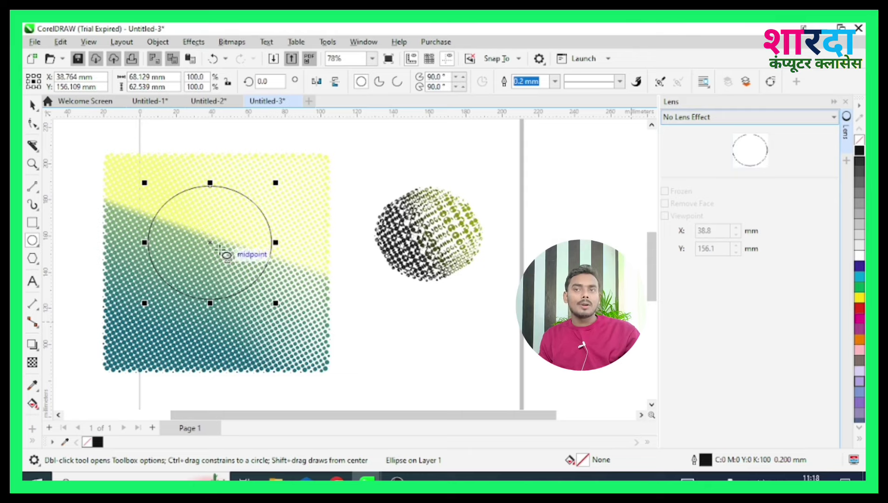
pyautogui.click(717, 119)
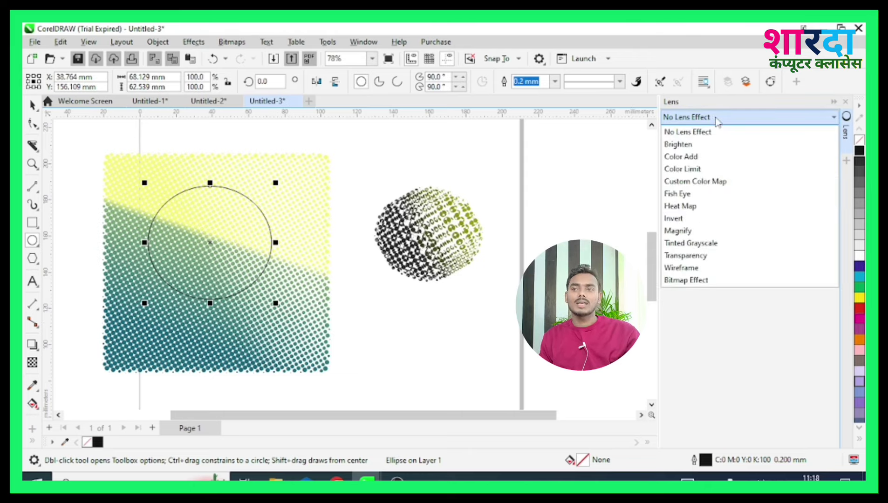
pyautogui.click(677, 194)
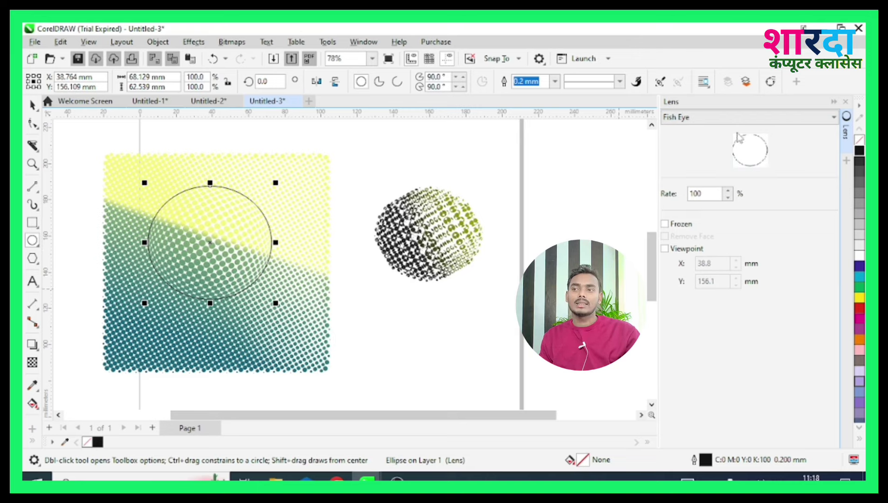
# Step: Switch the circle's lens to No Lens Effect, then back to Fish Eye at 100%
pyautogui.click(743, 119)
pyautogui.click(692, 134)
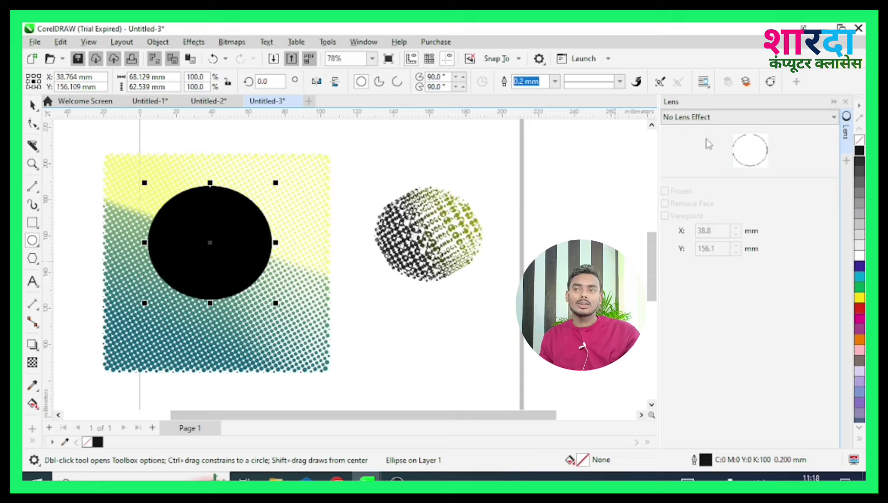
pyautogui.click(714, 118)
pyautogui.click(681, 192)
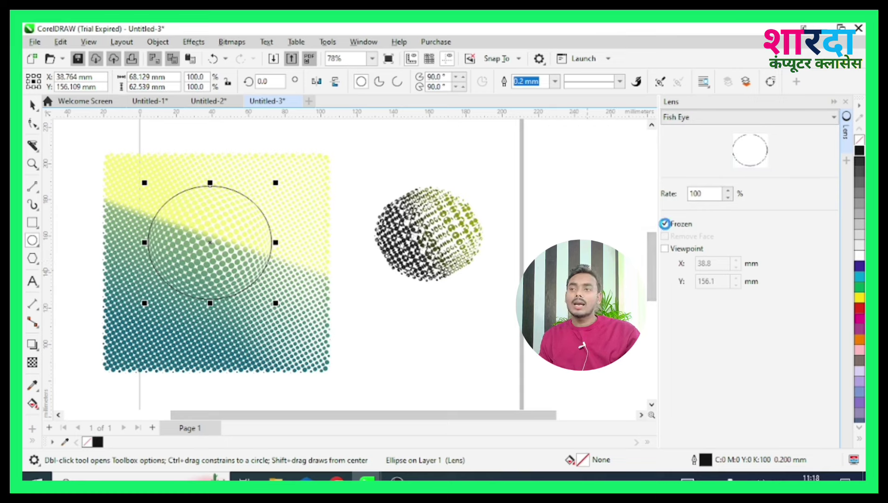
# Step: Freeze the fish-eye lens into dotted sphere, move it aside, and set it back over the square
pyautogui.click(664, 224)
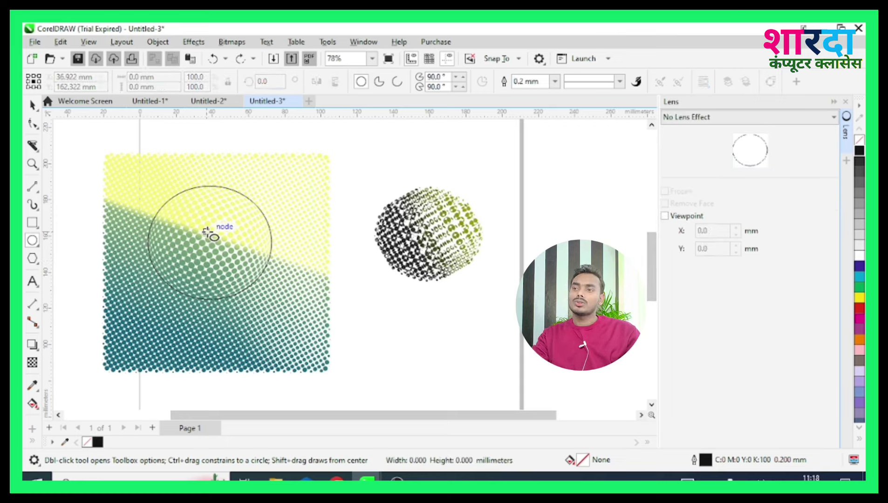
pyautogui.click(32, 106)
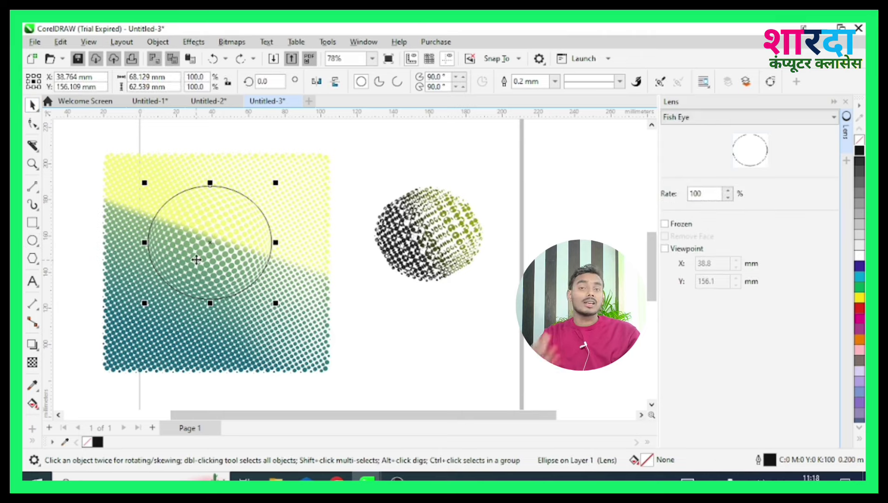
pyautogui.moveTo(199, 267); pyautogui.dragTo(441, 374)
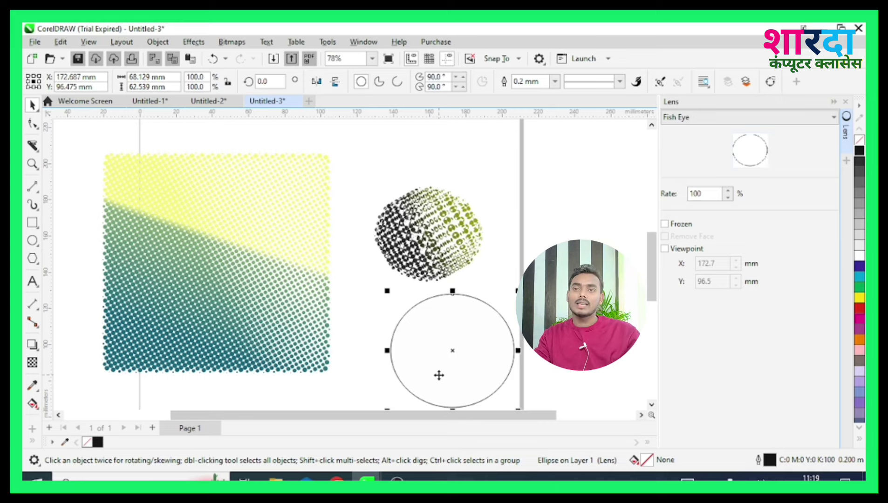
pyautogui.hotkey('ctrl', 'z')
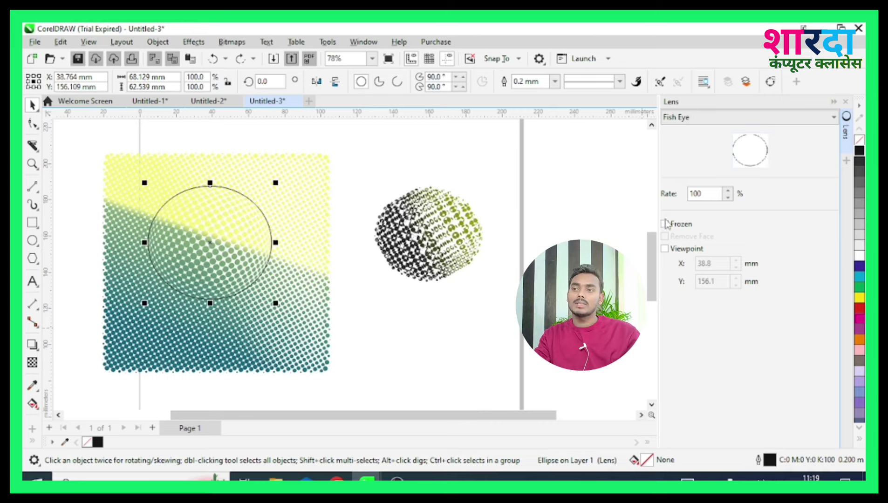
pyautogui.moveTo(178, 238); pyautogui.dragTo(399, 354)
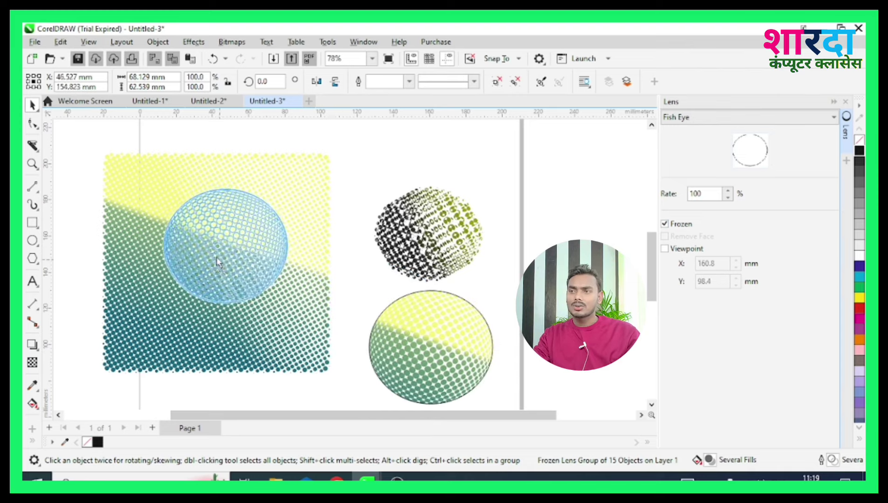
pyautogui.moveTo(425, 361)
pyautogui.mouseDown()
pyautogui.moveTo(209, 271)
pyautogui.moveTo(218, 293)
pyautogui.moveTo(251, 279)
pyautogui.moveTo(206, 285)
pyautogui.moveTo(187, 318)
pyautogui.moveTo(221, 281)
pyautogui.mouseUp()
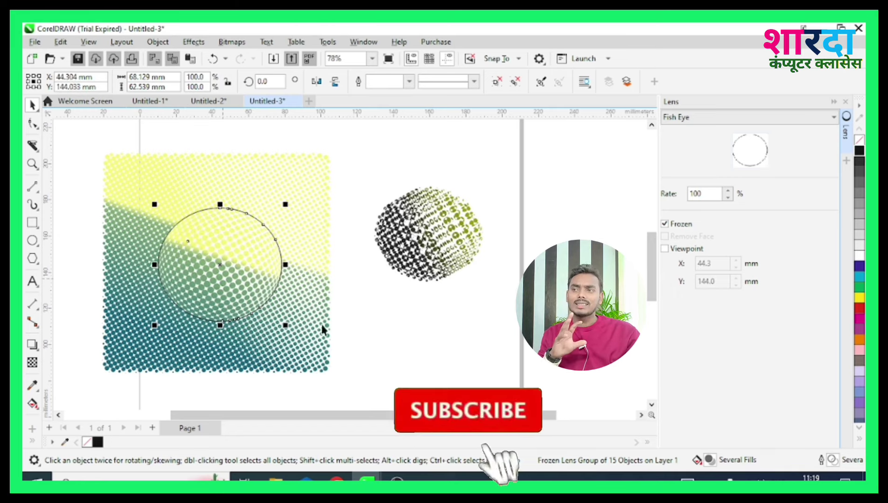
# Step: Adjust the Fish Eye rate down to 60, then up to 290%, and move the sphere below the first
pyautogui.click(727, 197)
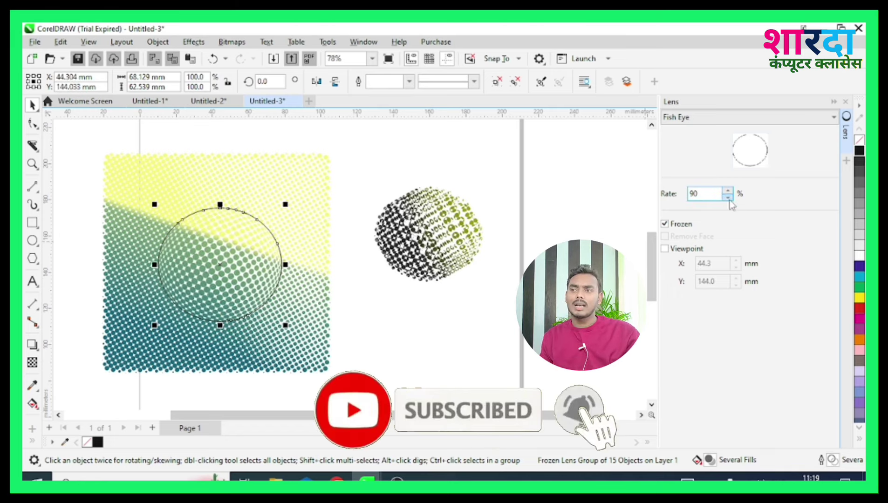
pyautogui.click(727, 197)
pyautogui.click(728, 197)
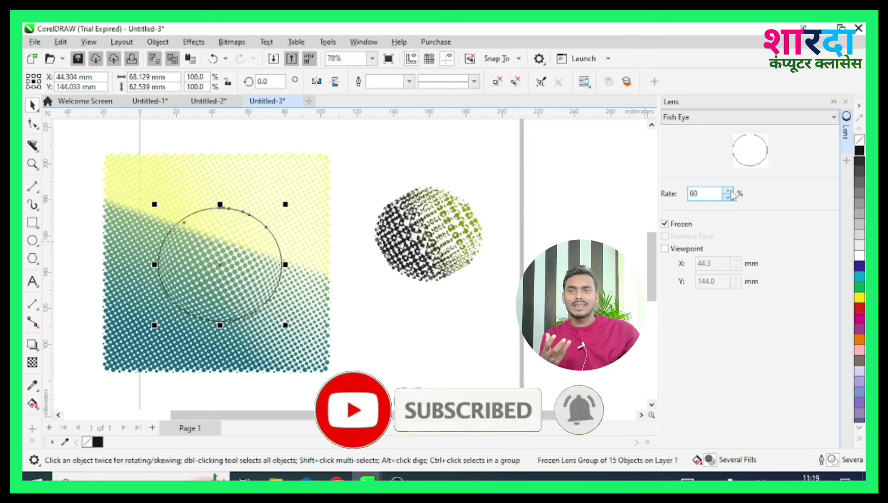
pyautogui.click(729, 190)
pyautogui.click(728, 190)
pyautogui.click(729, 190)
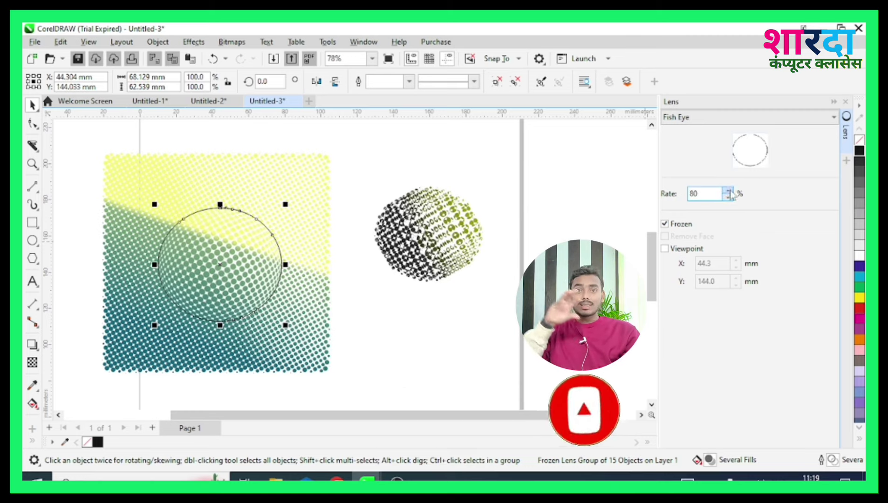
pyautogui.click(728, 190)
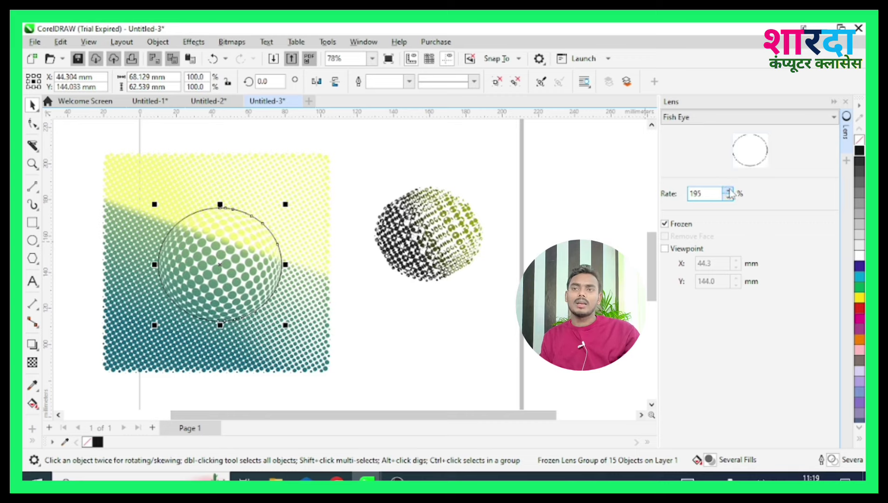
pyautogui.click(729, 190)
pyautogui.click(728, 190)
pyautogui.click(728, 190)
pyautogui.click(728, 190)
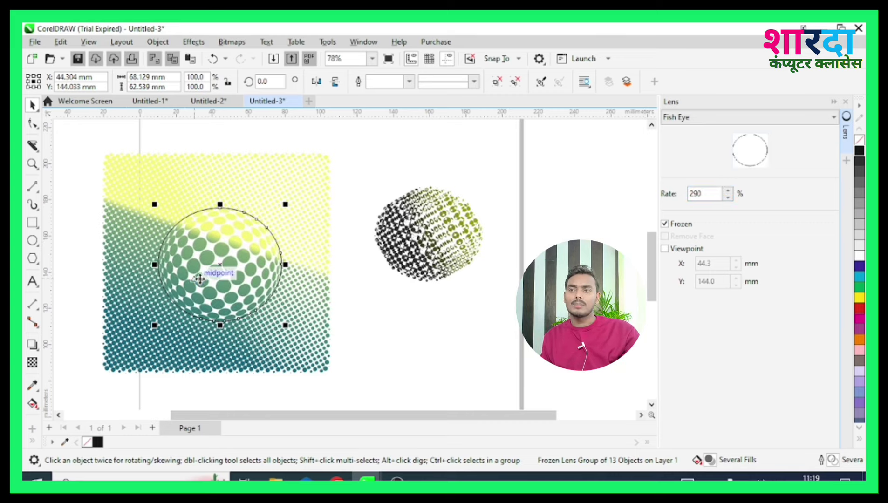
pyautogui.moveTo(200, 280); pyautogui.dragTo(392, 363)
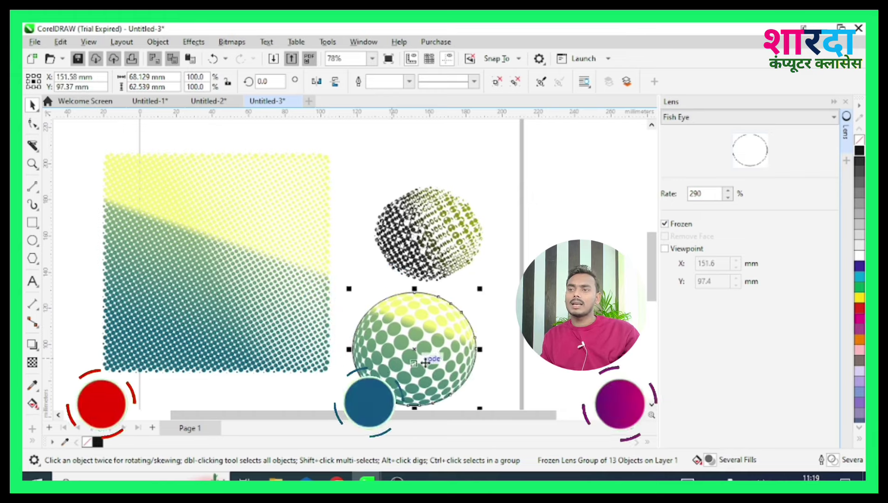
# Step: Delete the halftone square and the older sphere, then move the new sphere upper left
pyautogui.moveTo(93, 137); pyautogui.dragTo(263, 335)
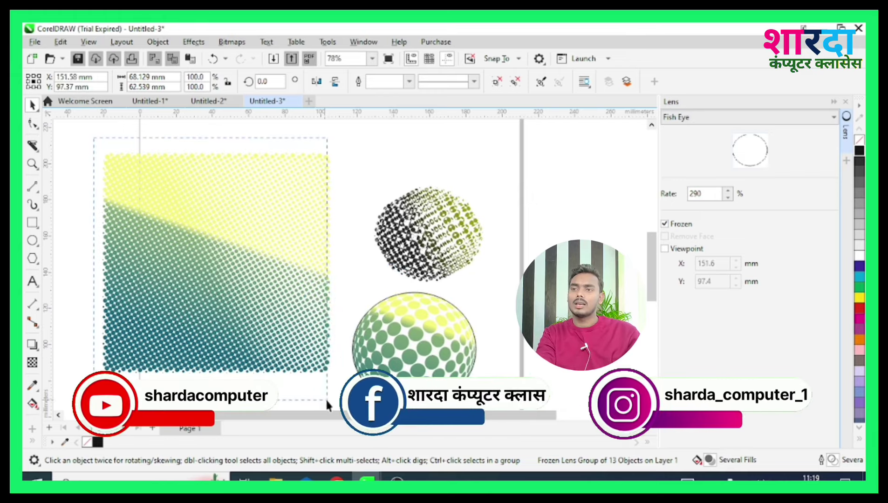
pyautogui.press('Delete')
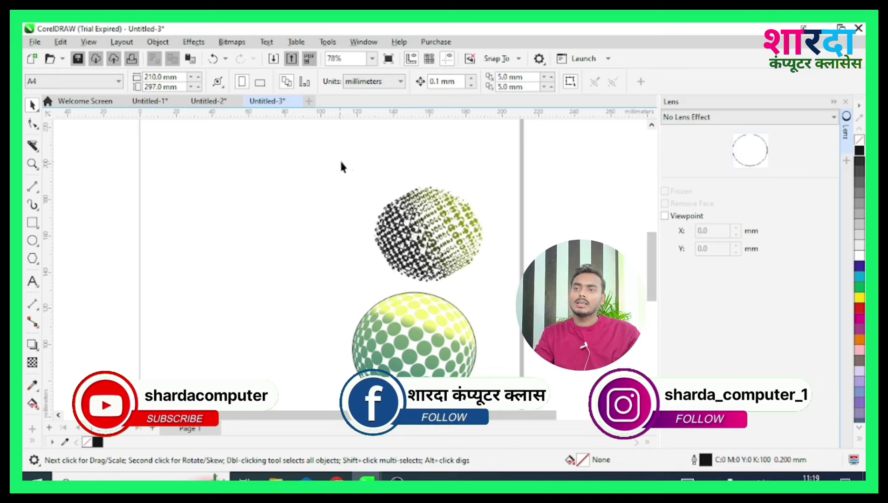
pyautogui.moveTo(341, 167); pyautogui.dragTo(480, 284)
pyautogui.press('Delete')
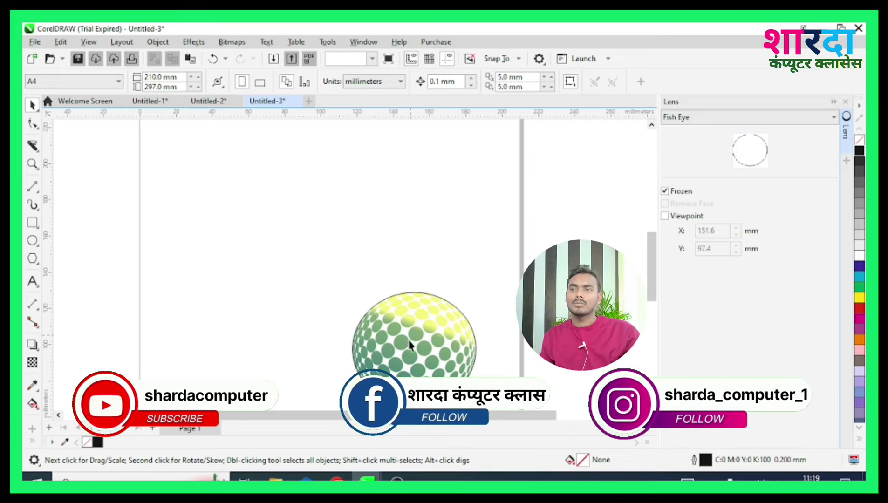
pyautogui.moveTo(410, 345); pyautogui.dragTo(291, 232)
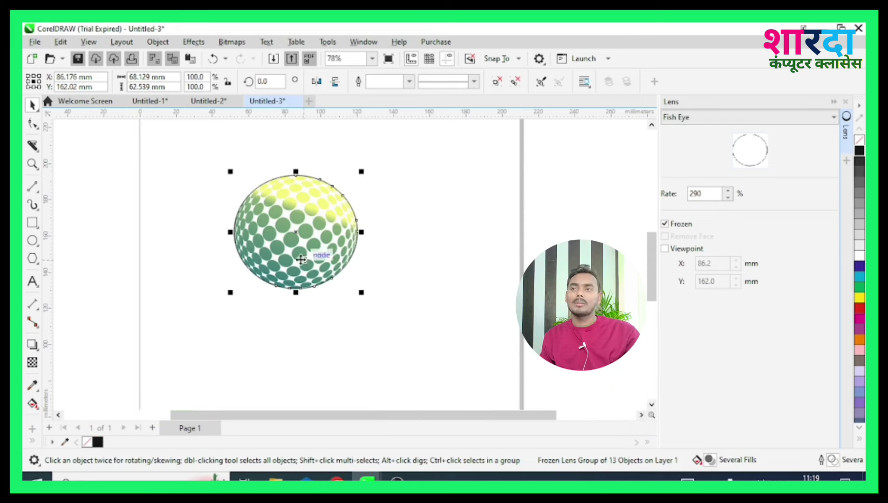
# Step: Outline the sphere's dots in black and place a duplicate to its right
pyautogui.rightClick(857, 152)
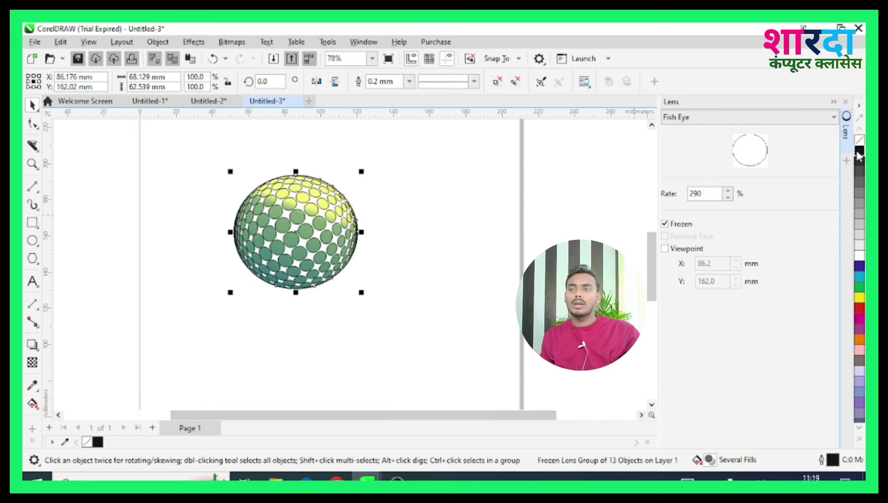
pyautogui.moveTo(334, 250); pyautogui.dragTo(277, 219)
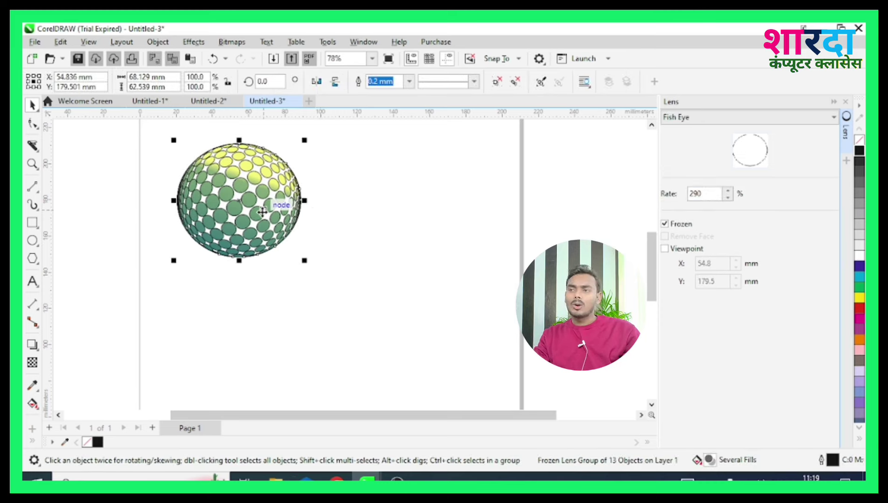
pyautogui.moveTo(251, 194)
pyautogui.mouseDown()
pyautogui.moveTo(405, 241)
pyautogui.moveTo(429, 237)
pyautogui.mouseUp()
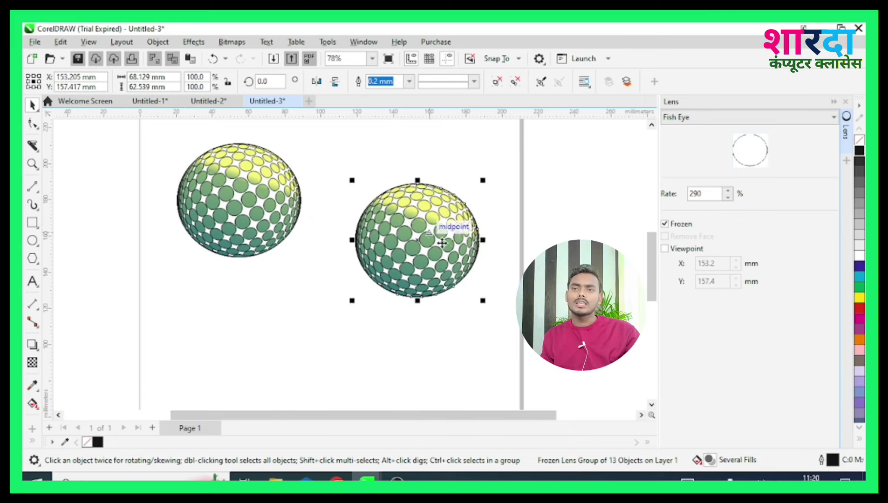
# Step: Try blue, green, and red dot outlines on the copy, settling on yellow
pyautogui.rightClick(859, 287)
pyautogui.rightClick(859, 277)
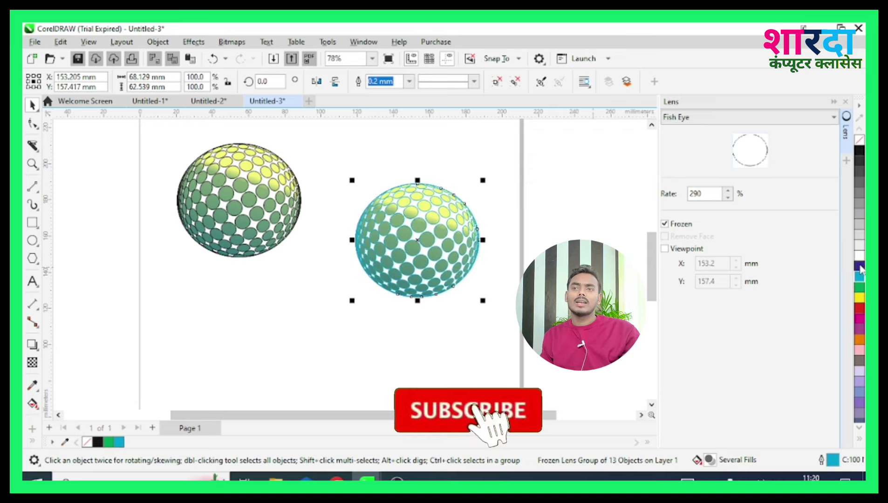
pyautogui.rightClick(859, 251)
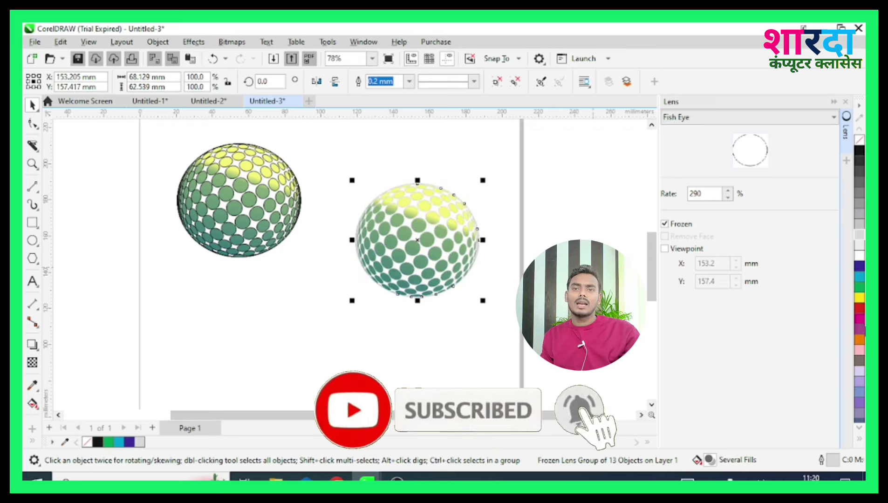
pyautogui.rightClick(859, 349)
pyautogui.rightClick(860, 370)
pyautogui.rightClick(859, 308)
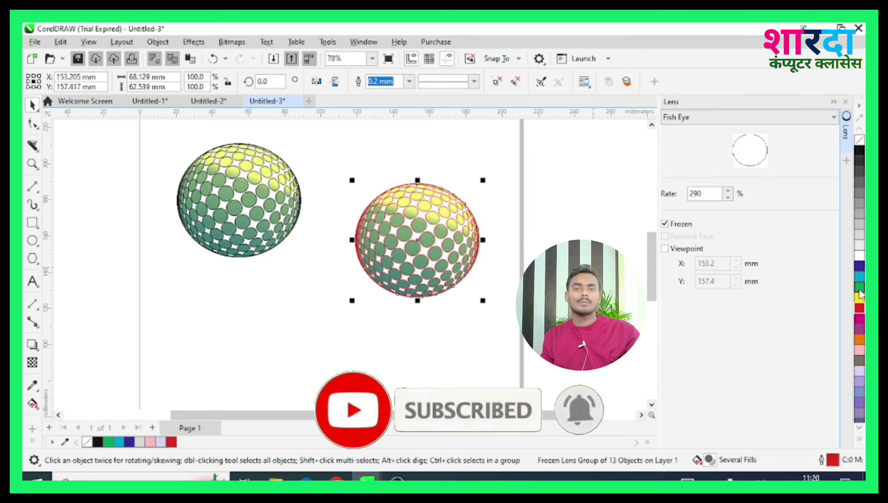
pyautogui.rightClick(859, 286)
pyautogui.click(403, 332)
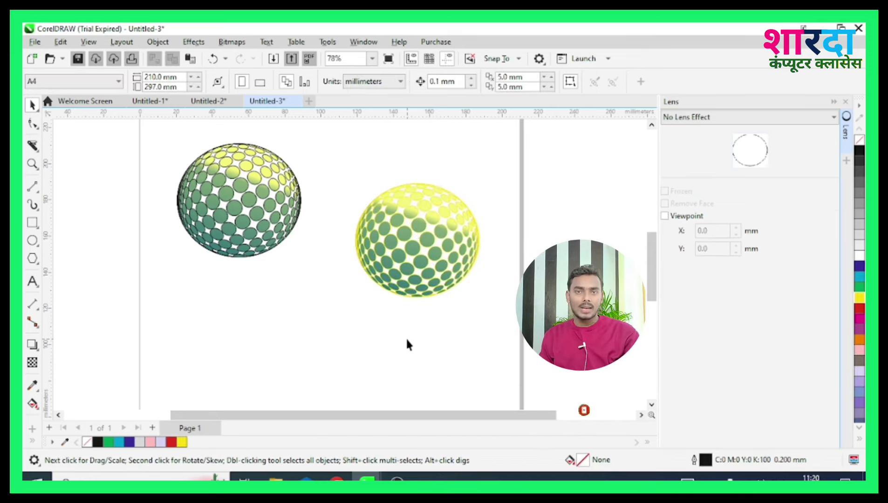